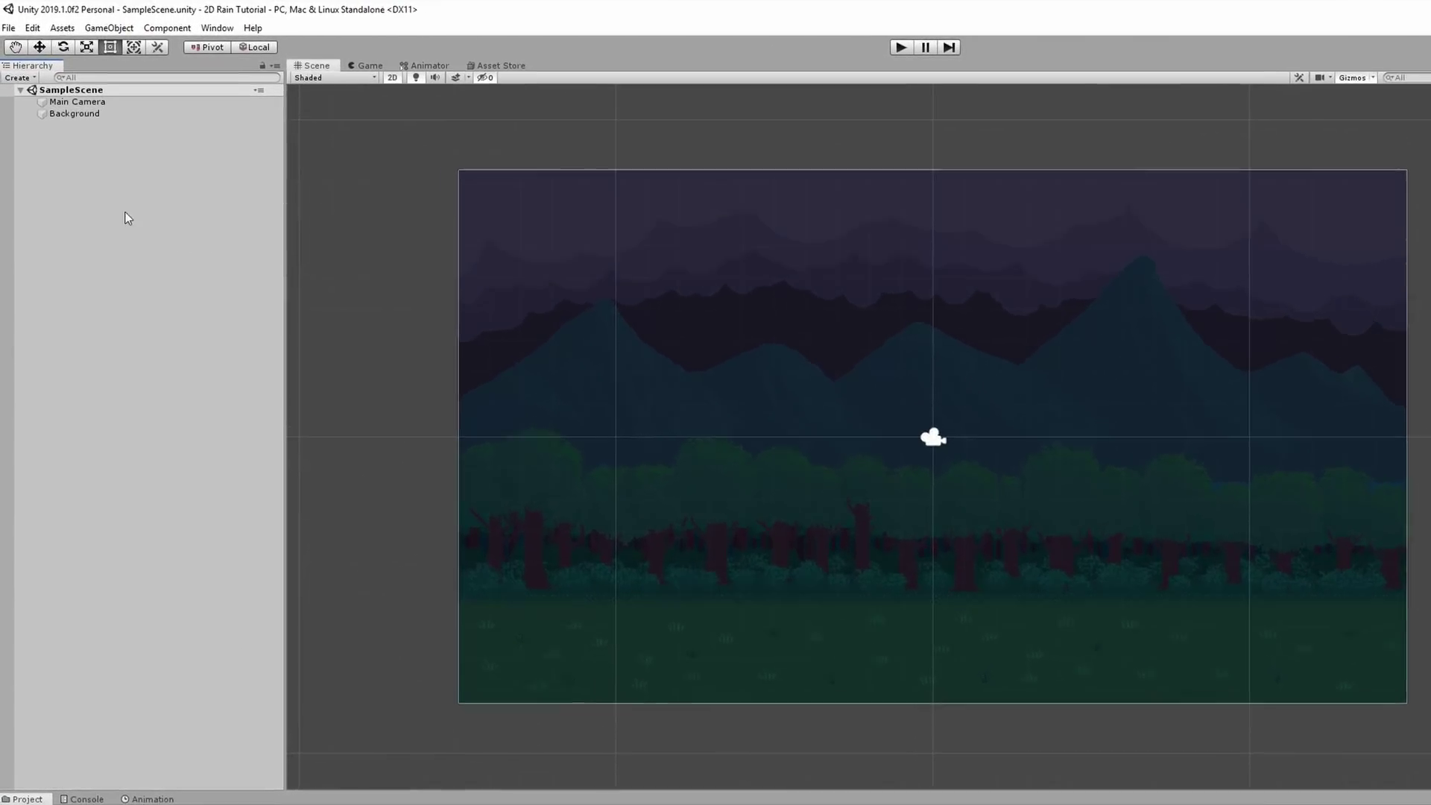
# - Create an empty game object in the scene and name it "Rain Generator"
pyautogui.rightClick(40, 127)
pyautogui.click(123, 340)
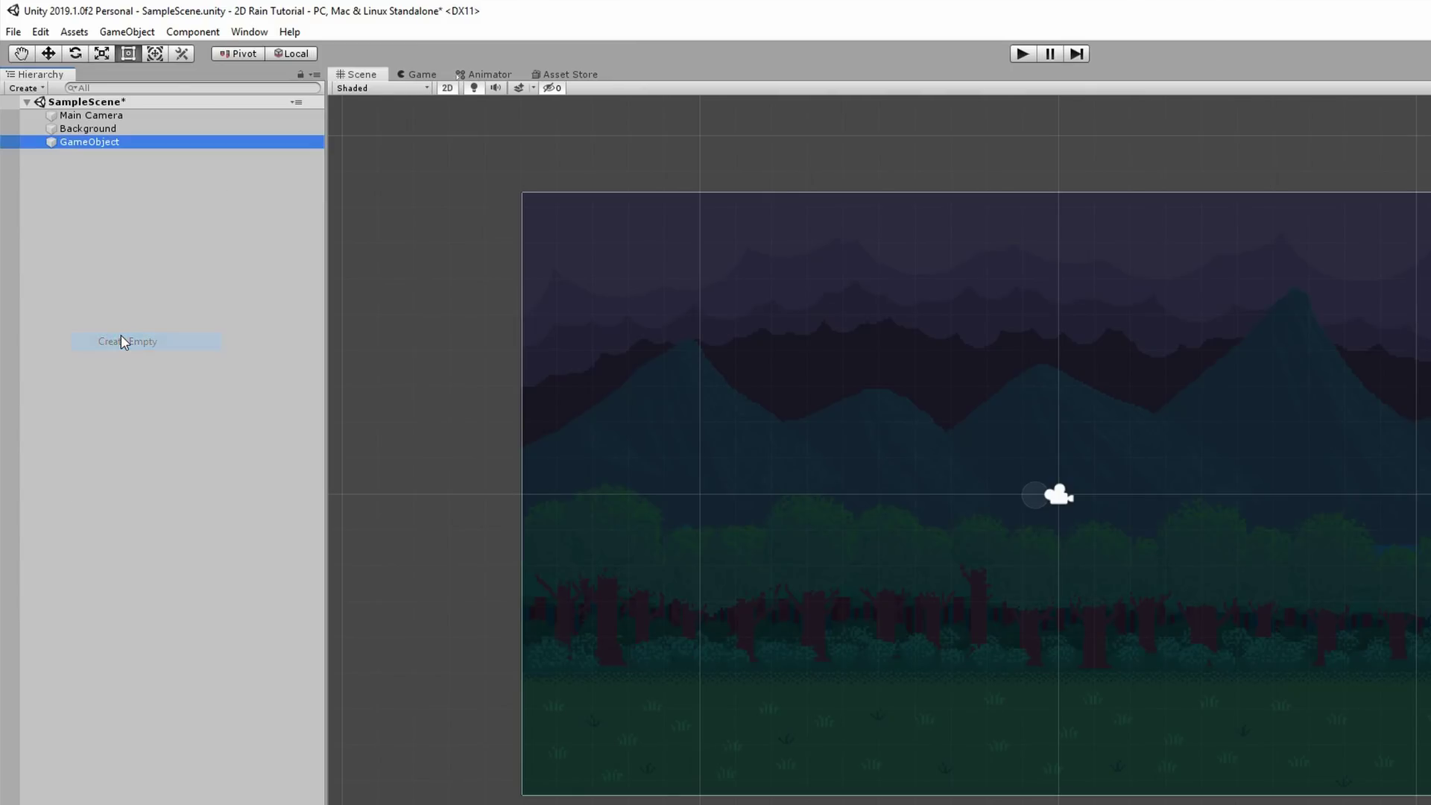
pyautogui.press('F2')
pyautogui.write('Rain')
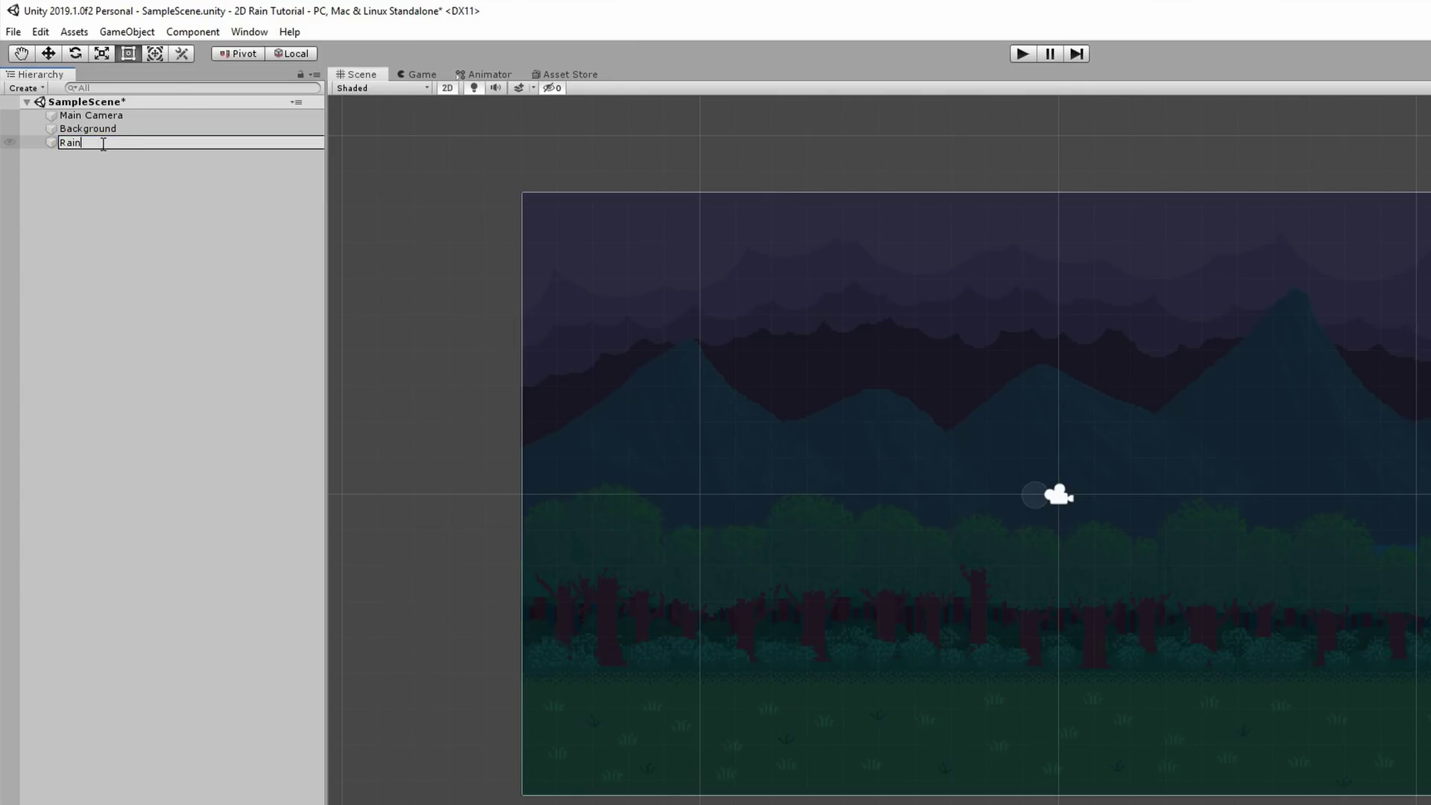
pyautogui.write(' Generator')
pyautogui.press('Return')
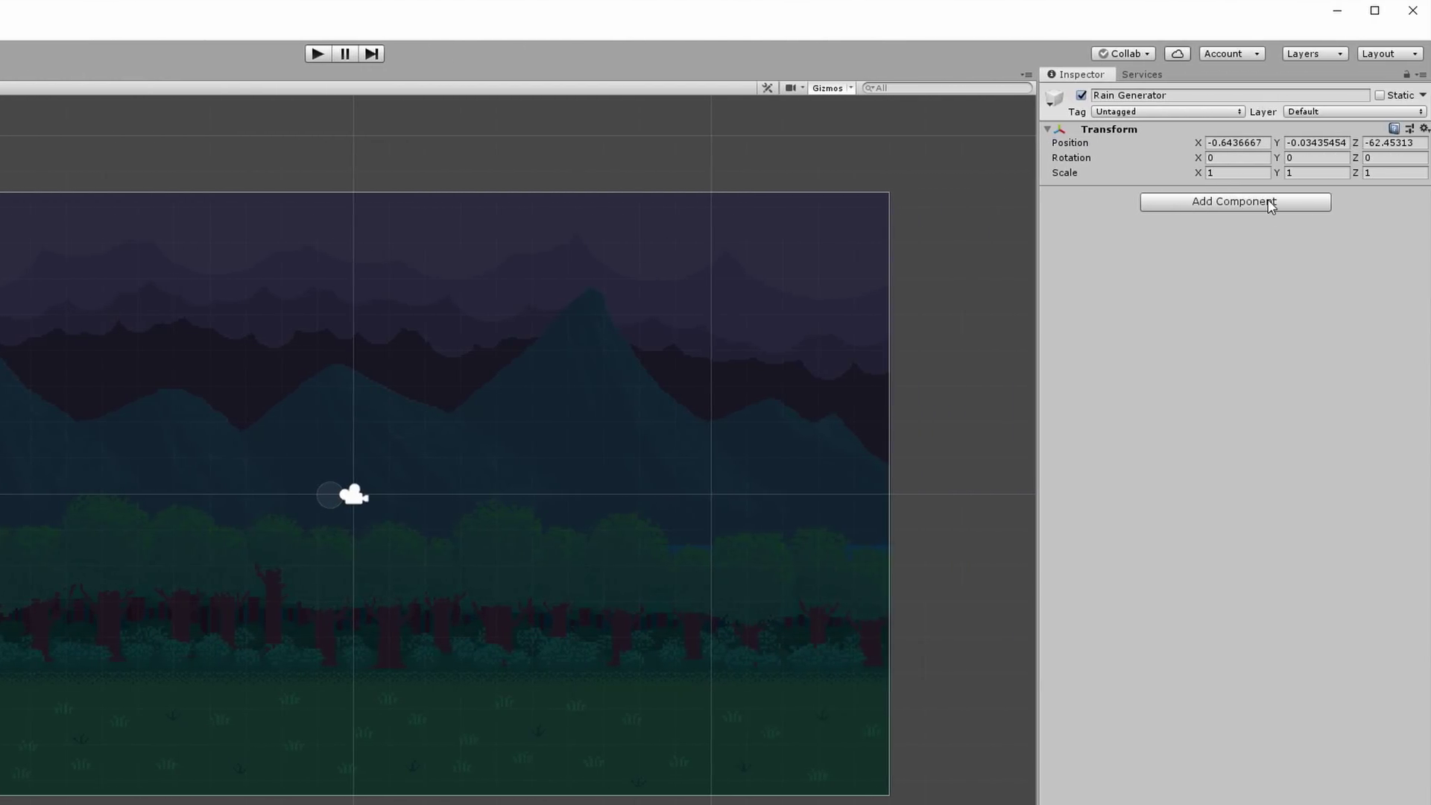
# - Reset the Rain Generator's transform and add a Particle System component to it
pyautogui.click(1423, 130)
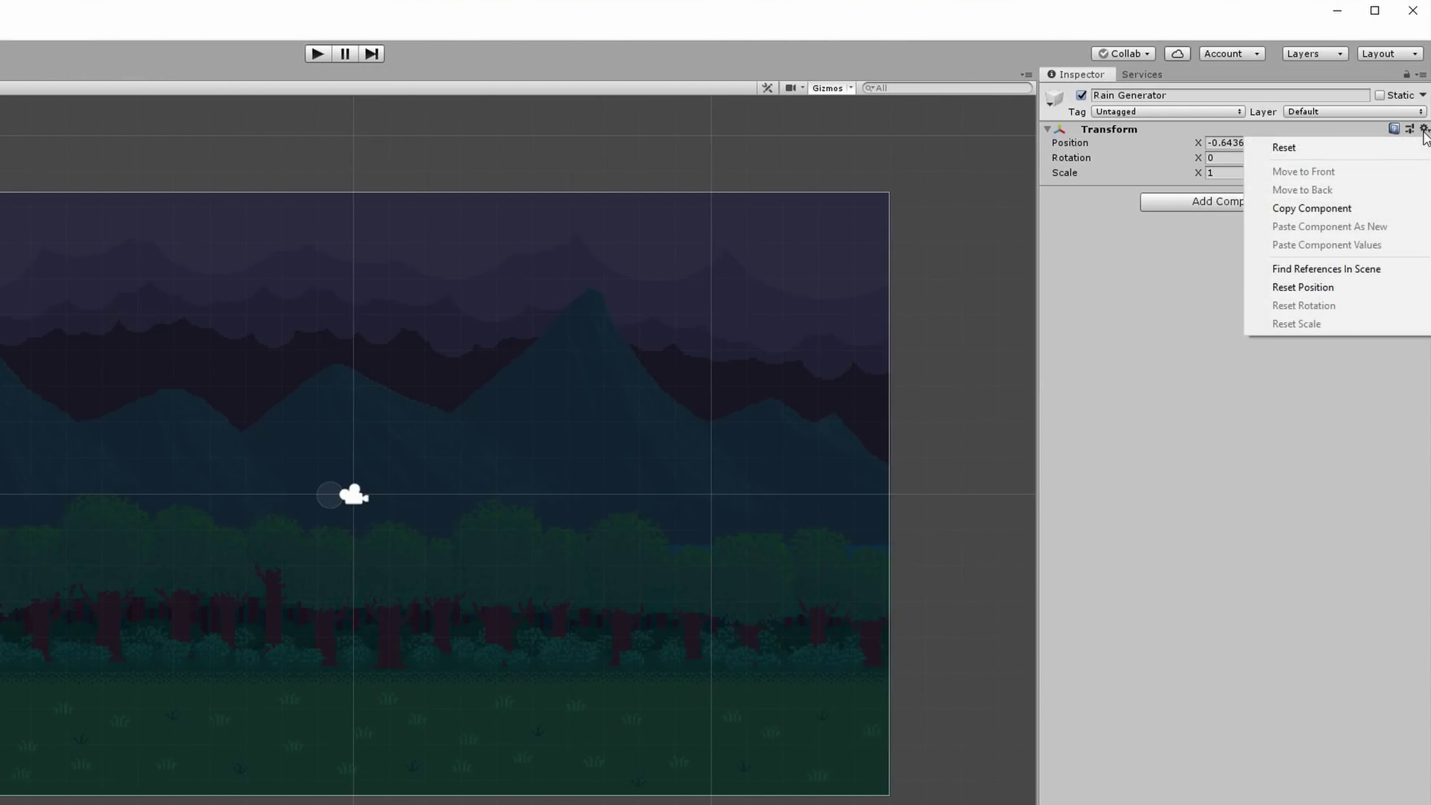
pyautogui.click(1368, 149)
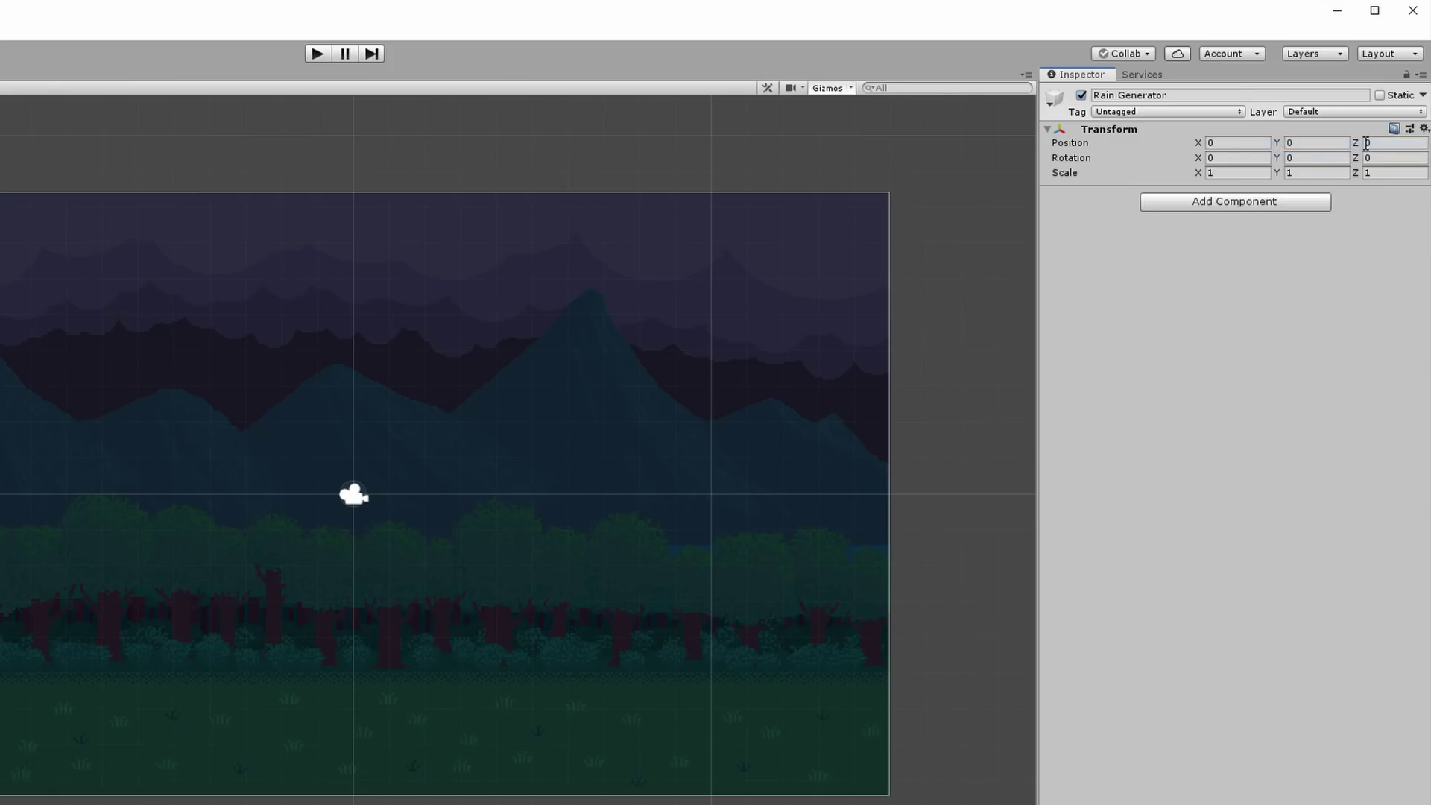
pyautogui.click(1250, 203)
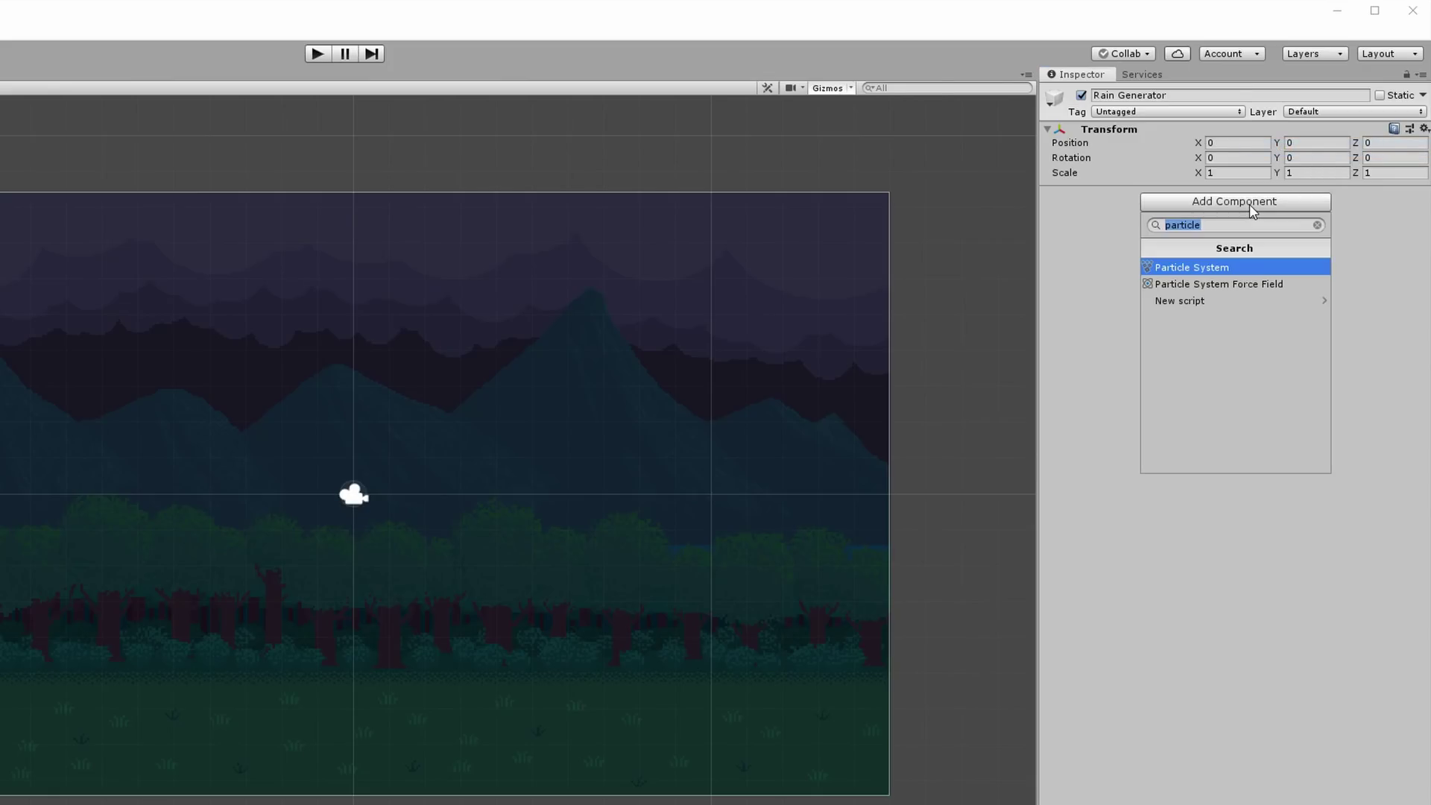
pyautogui.write('partic')
pyautogui.click(1224, 267)
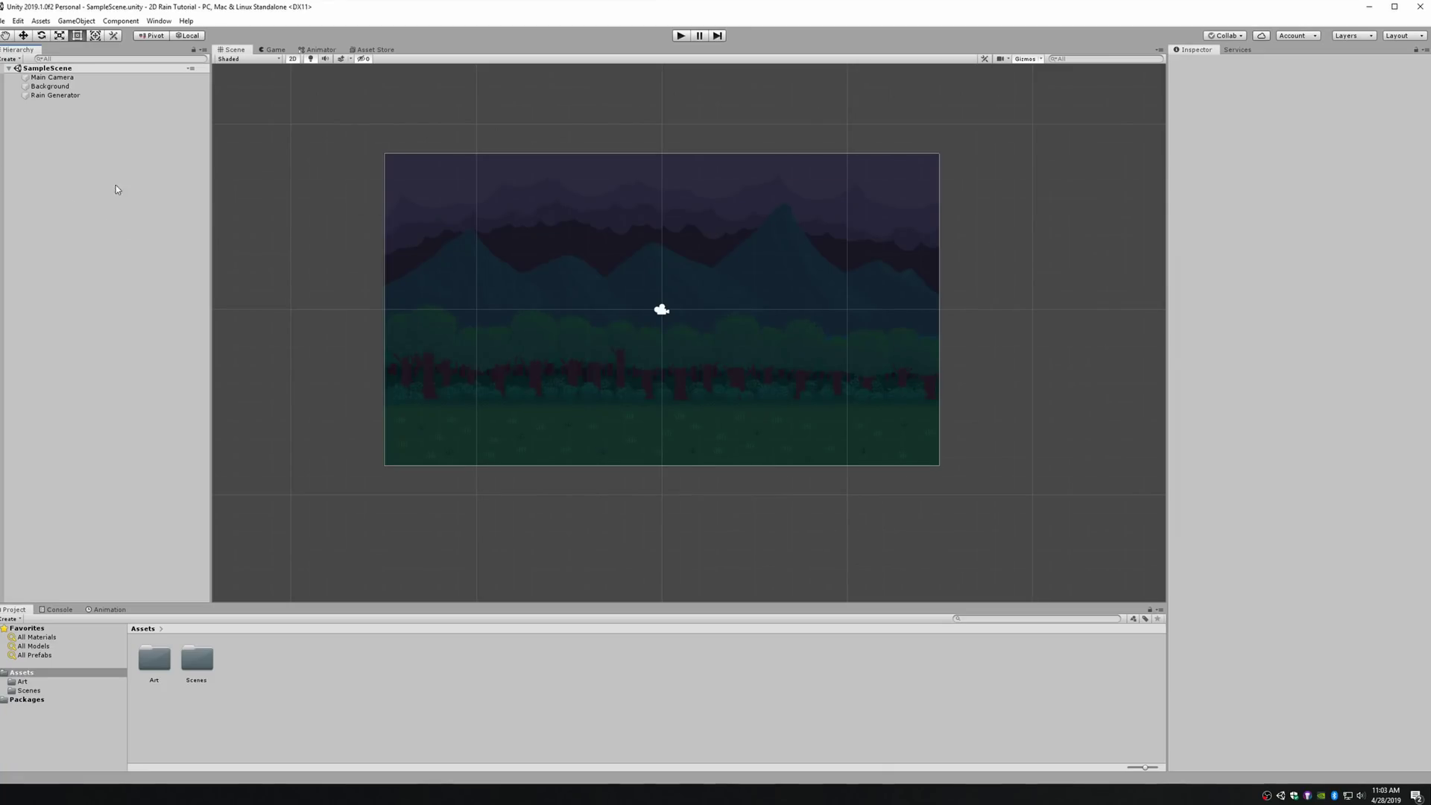
# - Examine the Rain Generator's particle emission in the 3D scene view, then return to the 2D view
pyautogui.click(86, 95)
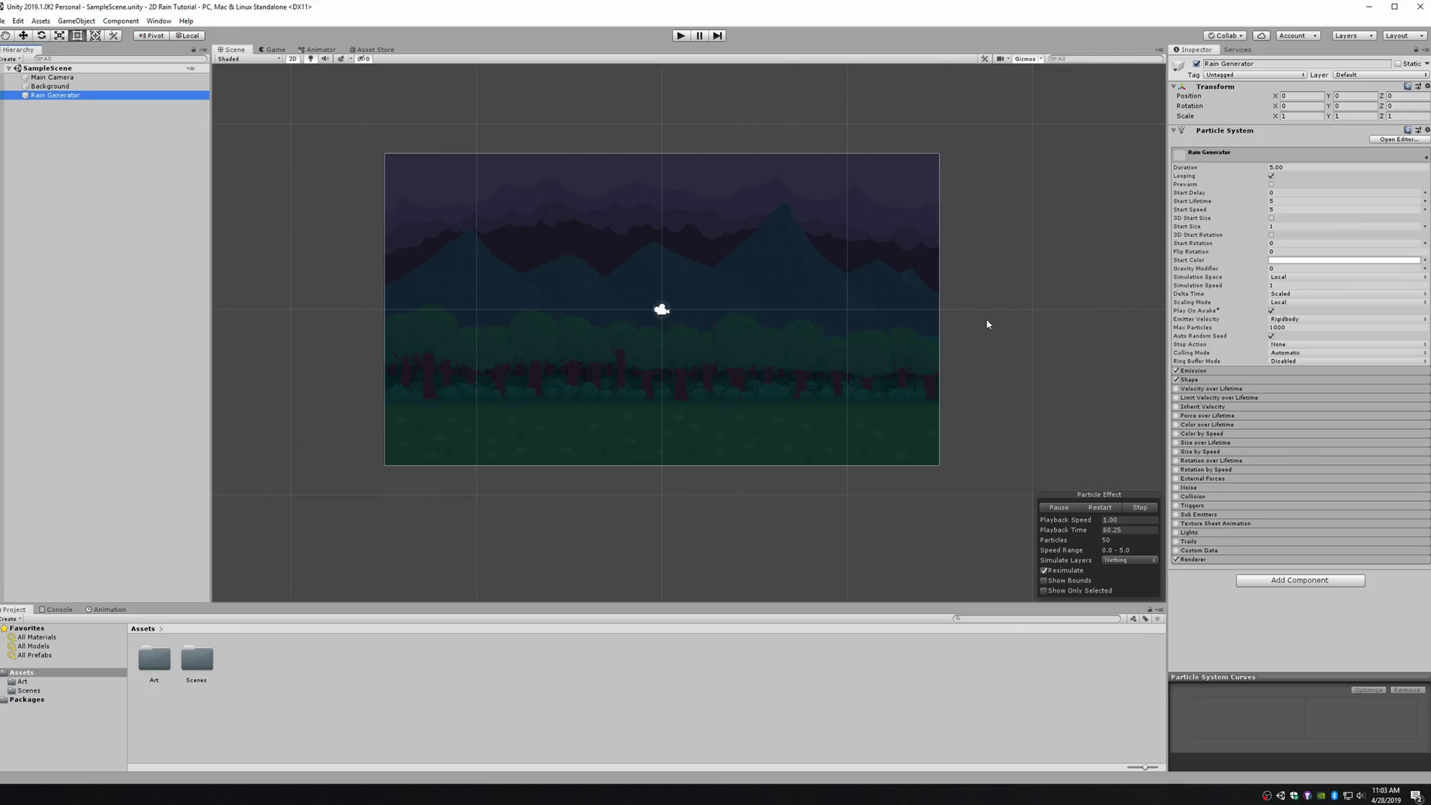
pyautogui.moveTo(986, 324); pyautogui.dragTo(977, 331, button='middle')
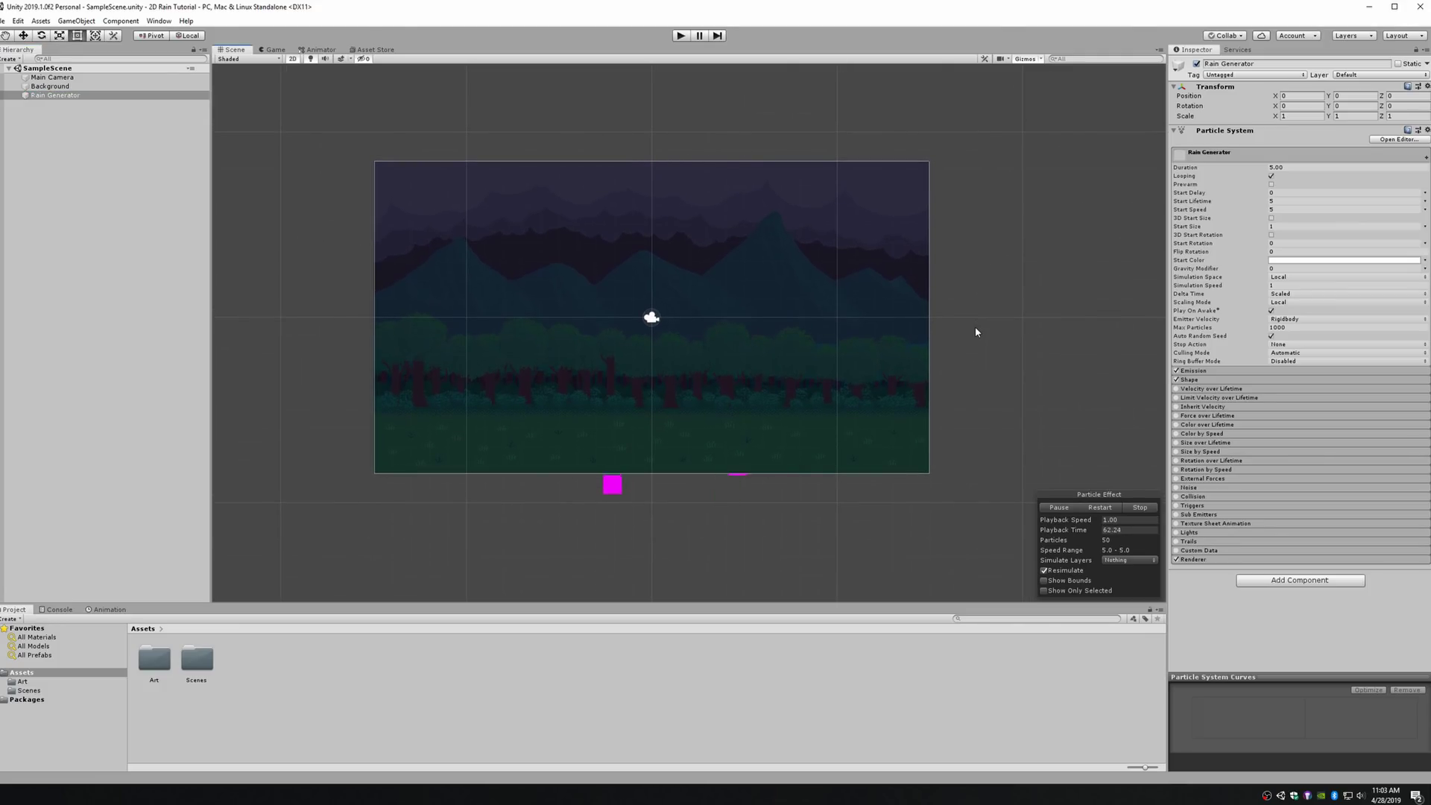
pyautogui.click(293, 59)
pyautogui.keyDown('alt'); pyautogui.moveTo(418, 171); pyautogui.dragTo(579, 191); pyautogui.keyUp('alt')
pyautogui.click(293, 59)
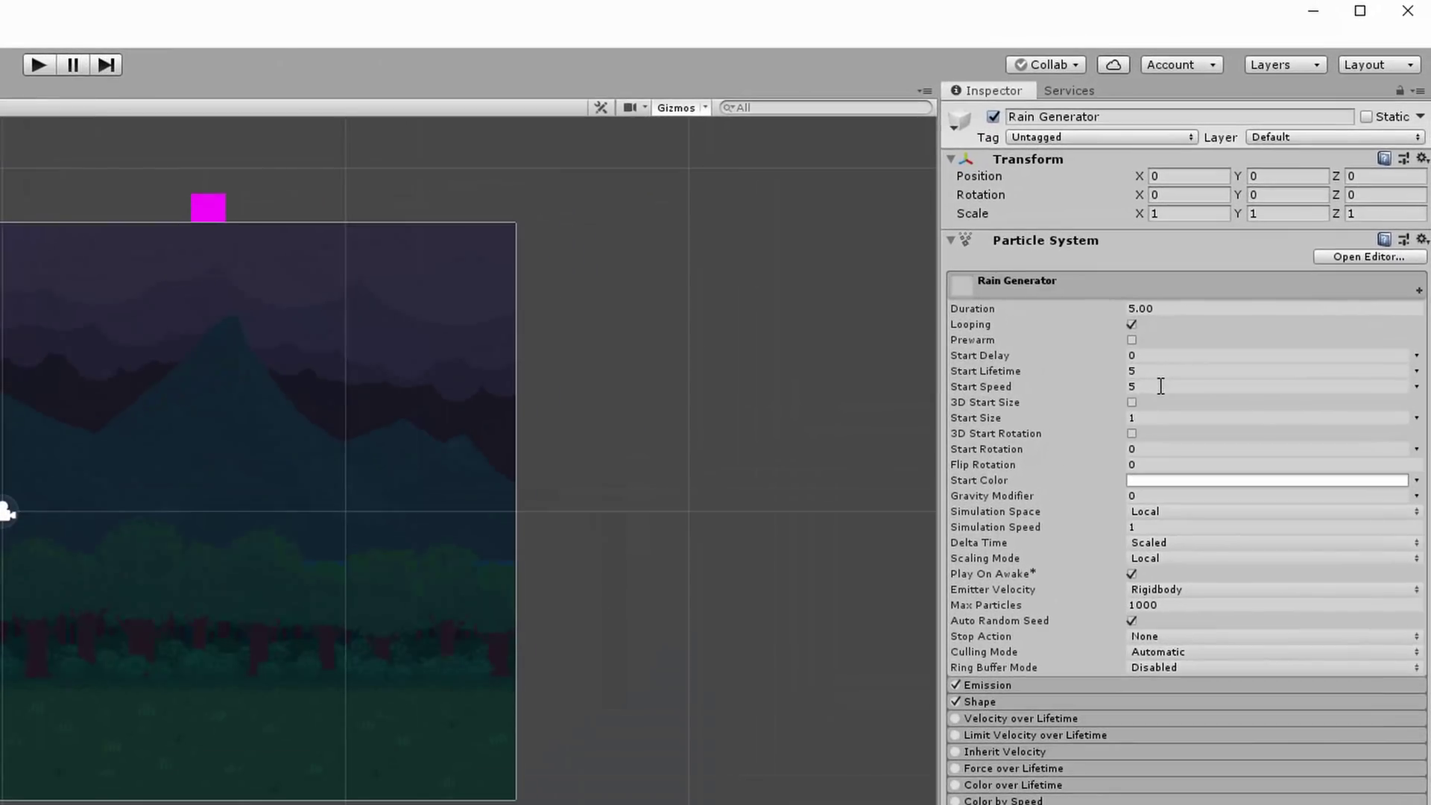
# - Set the particles' start speed to 0 and the Rain Generator's Z position to -1, saving the scene
pyautogui.click(1288, 210)
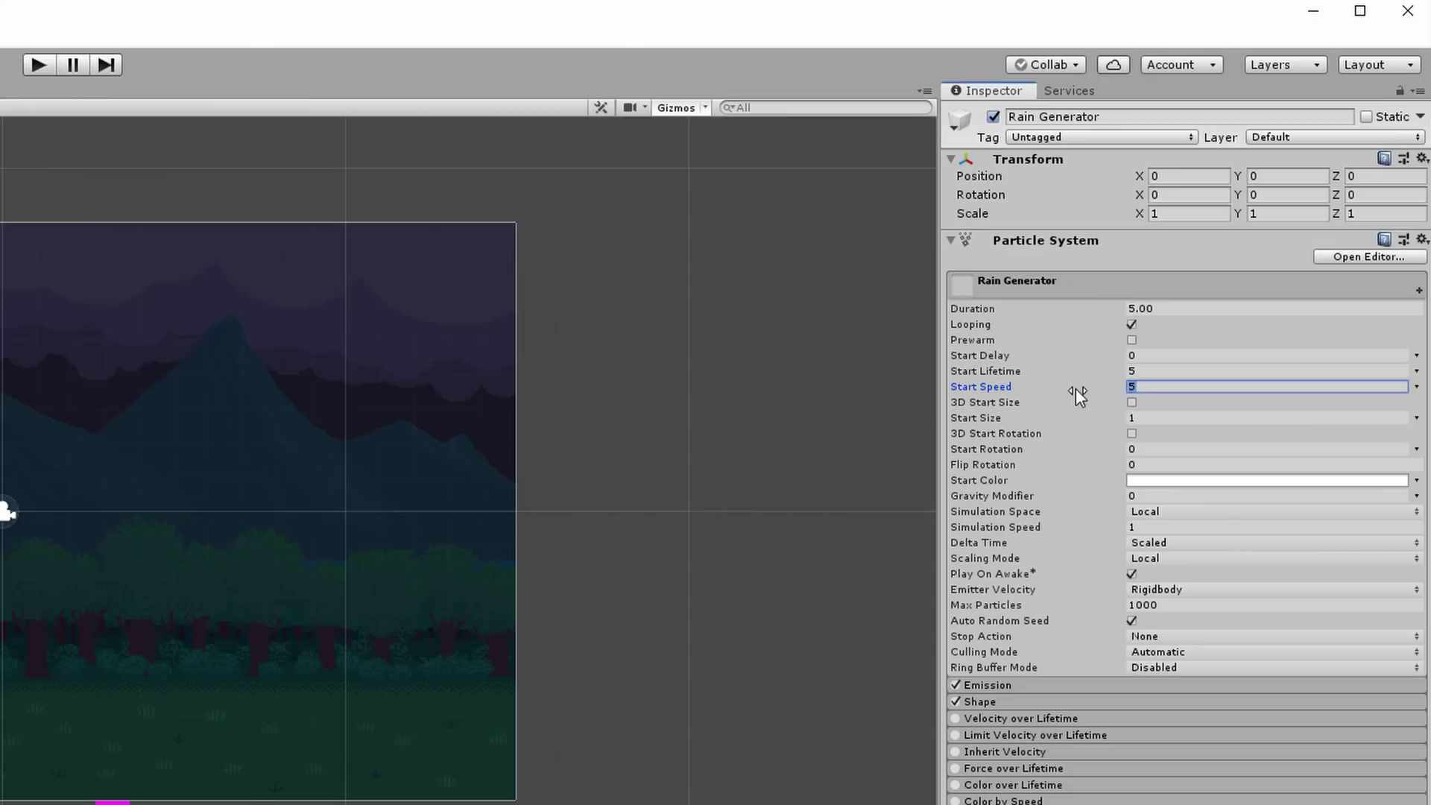
pyautogui.write('0')
pyautogui.click(1376, 177)
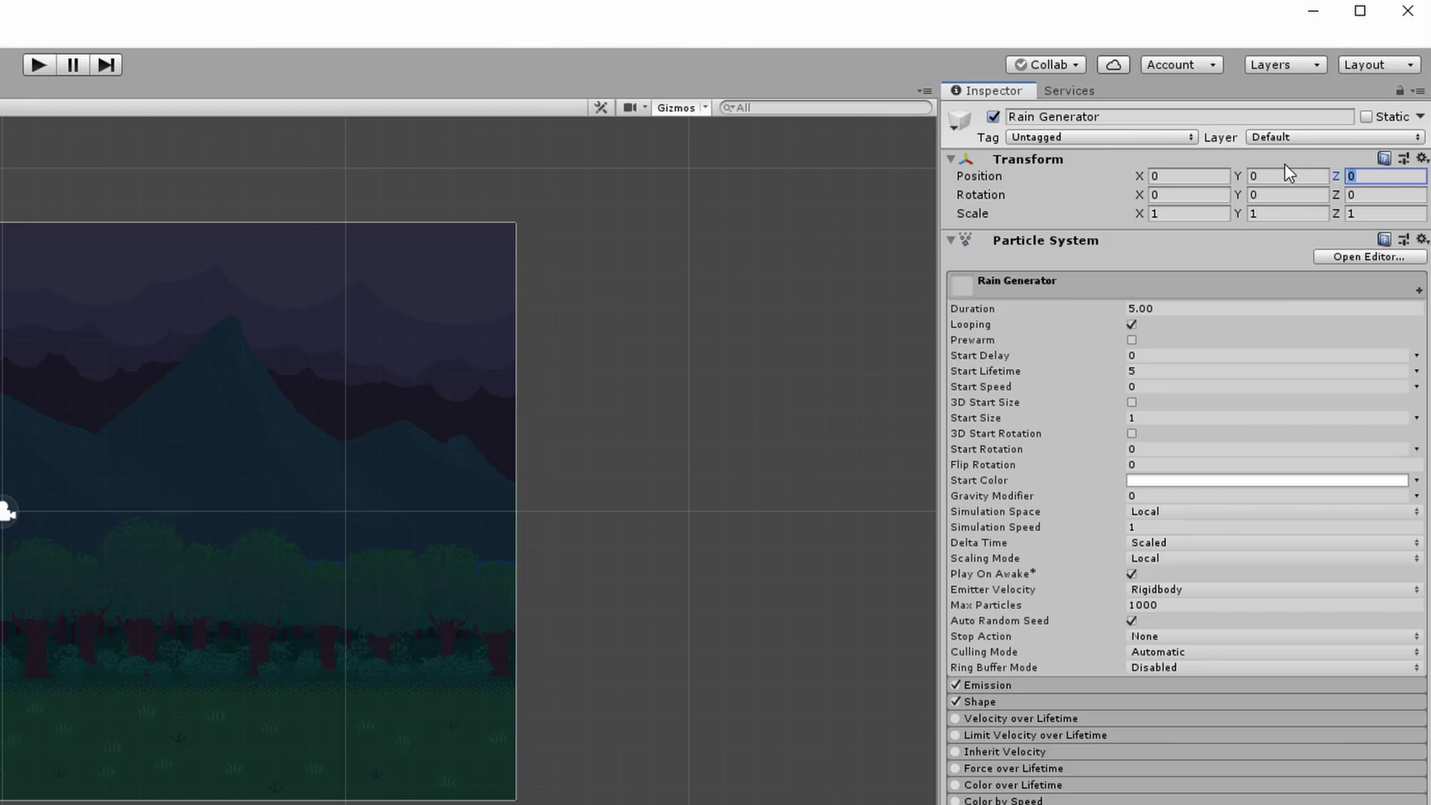
pyautogui.write('-1')
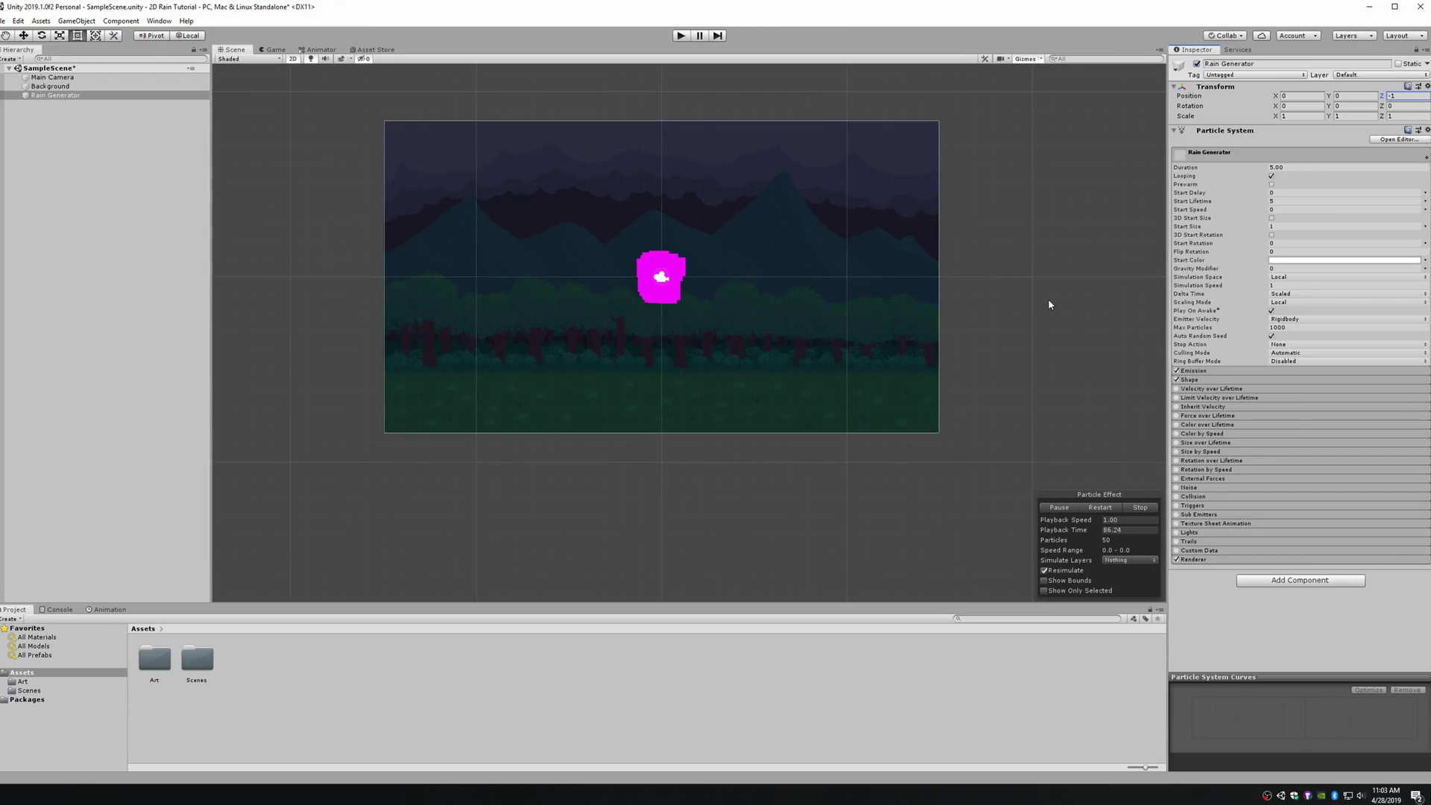
pyautogui.click(37, 94)
pyautogui.hotkey('ctrl', 's')
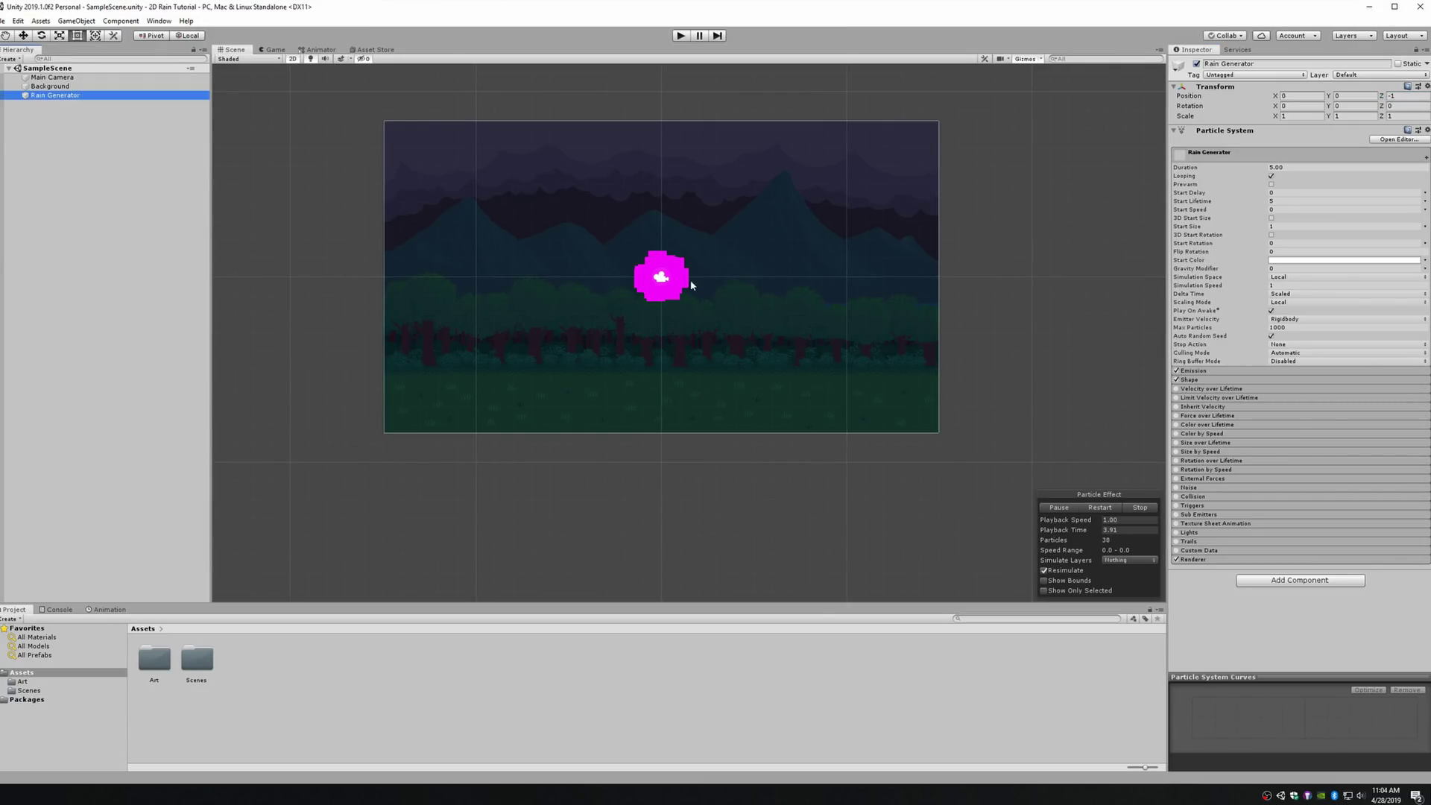
# - Set the particle system's gravity modifier to 2 so the particles fall downward
pyautogui.scroll(3, 741, 266)
pyautogui.scroll(-1, 741, 227)
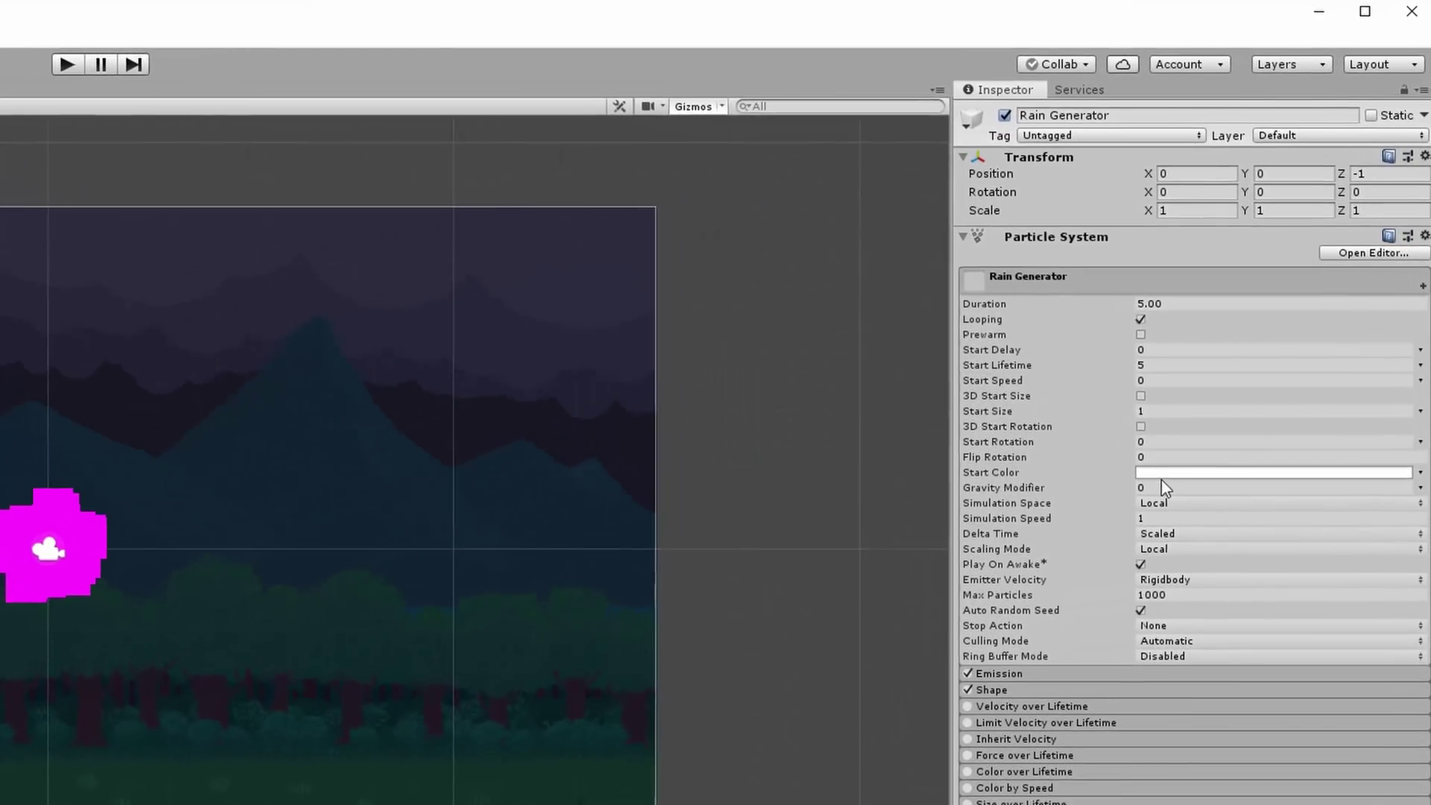
pyautogui.click(1278, 271)
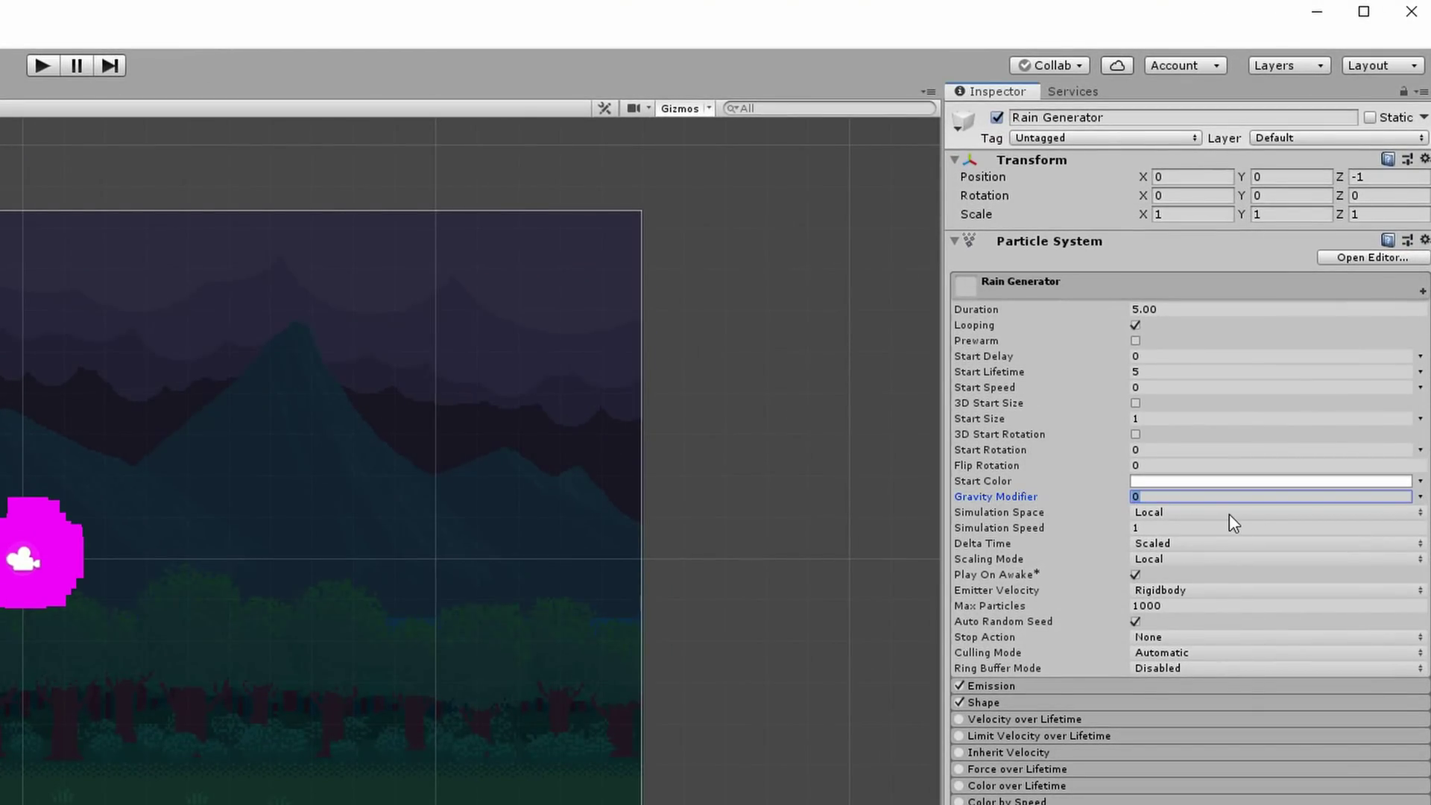
pyautogui.write('2')
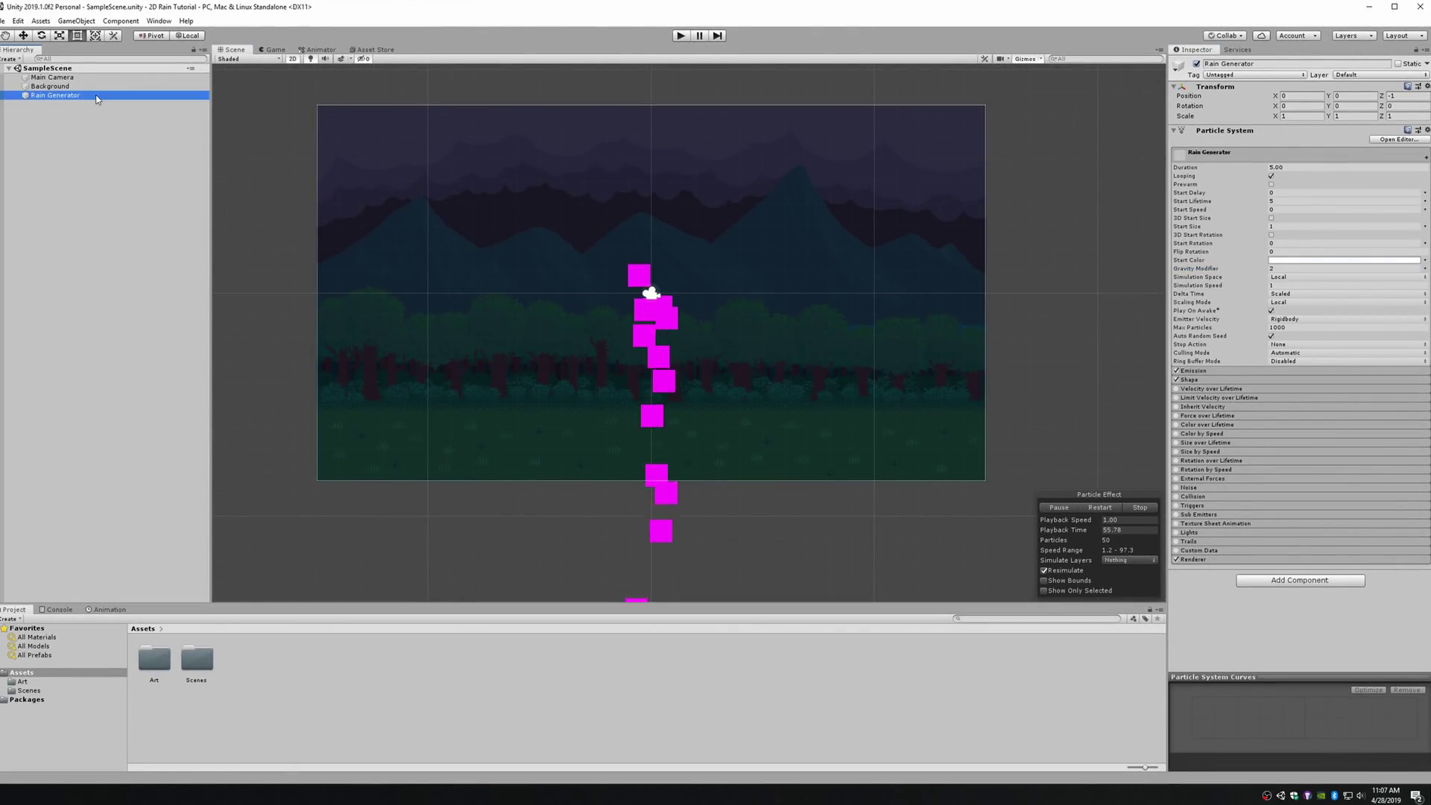
# - Scale the Rain Generator to 0.075 on X and 0.5 on Y to turn the particles into thin streaks
pyautogui.click(97, 96)
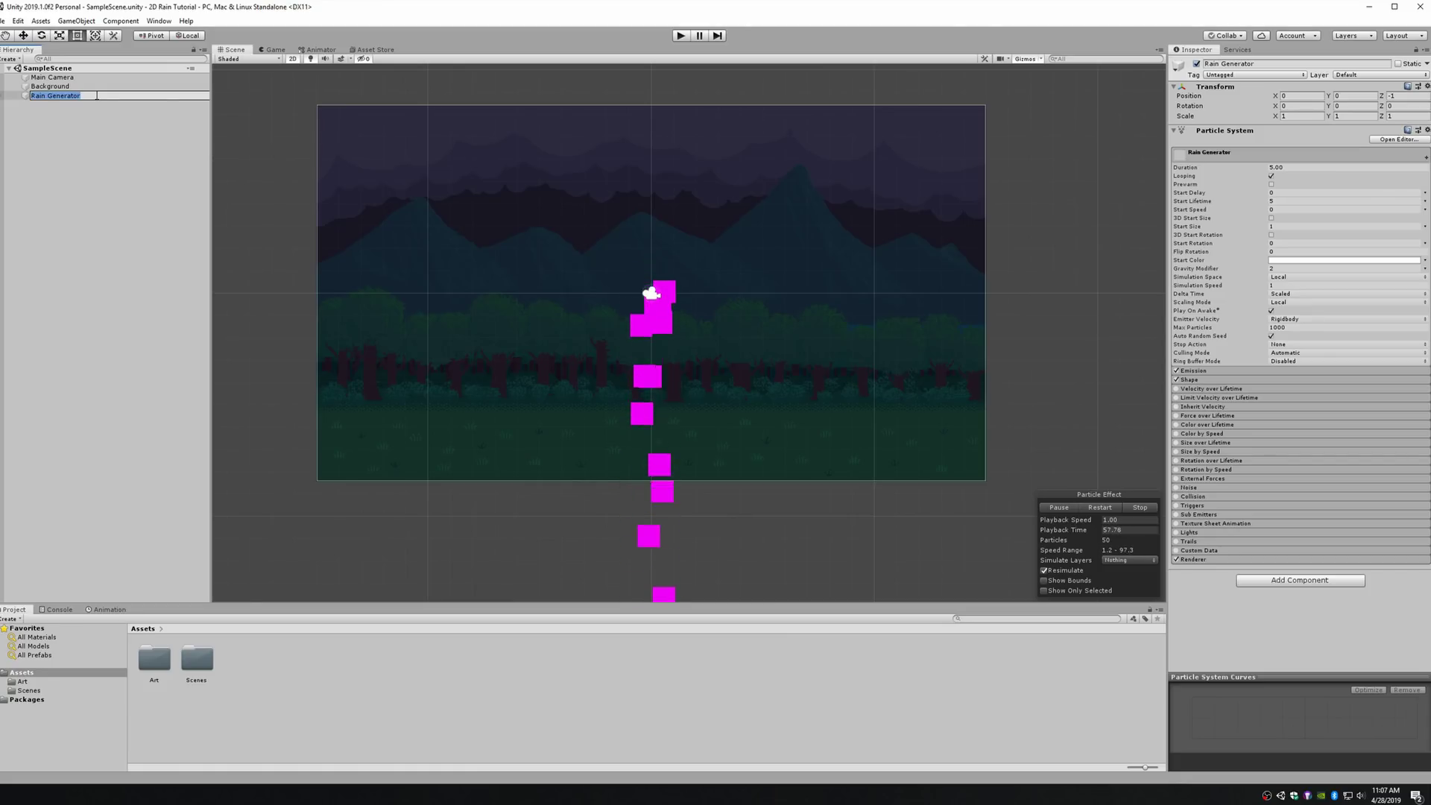
pyautogui.click(91, 127)
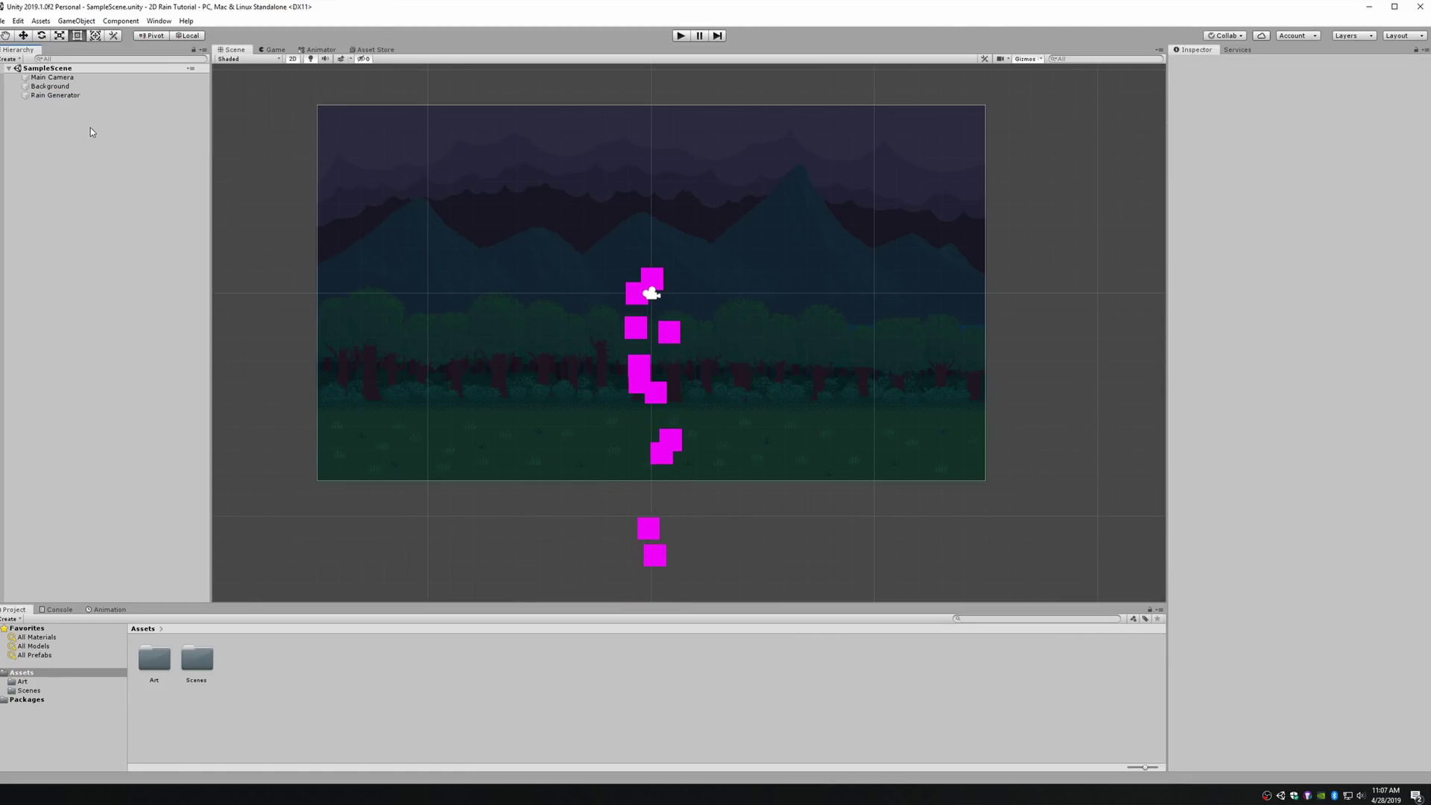
pyautogui.click(89, 95)
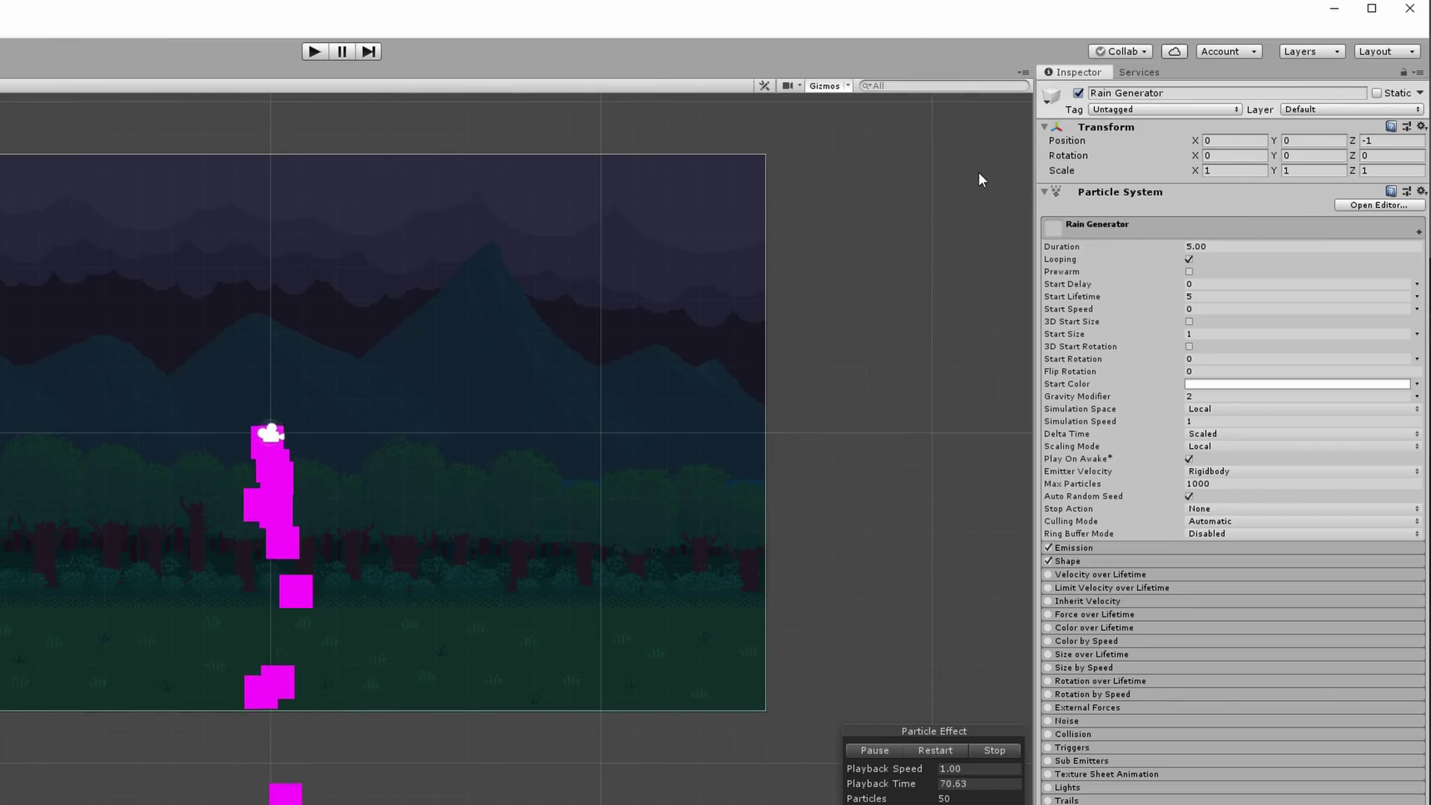
pyautogui.moveTo(1195, 170); pyautogui.dragTo(1141, 165)
pyautogui.write('0.075')
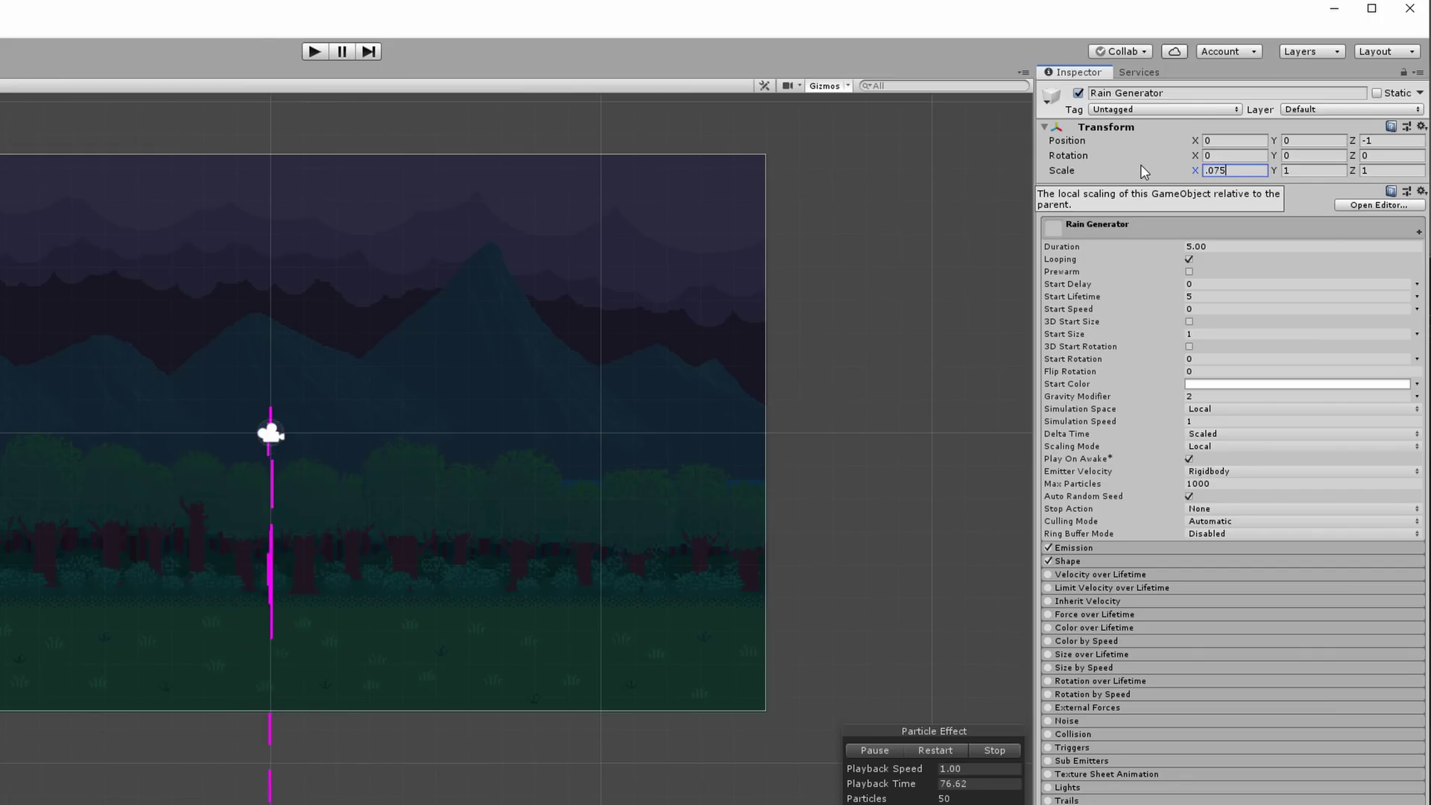
pyautogui.press('Tab')
pyautogui.write('0.5')
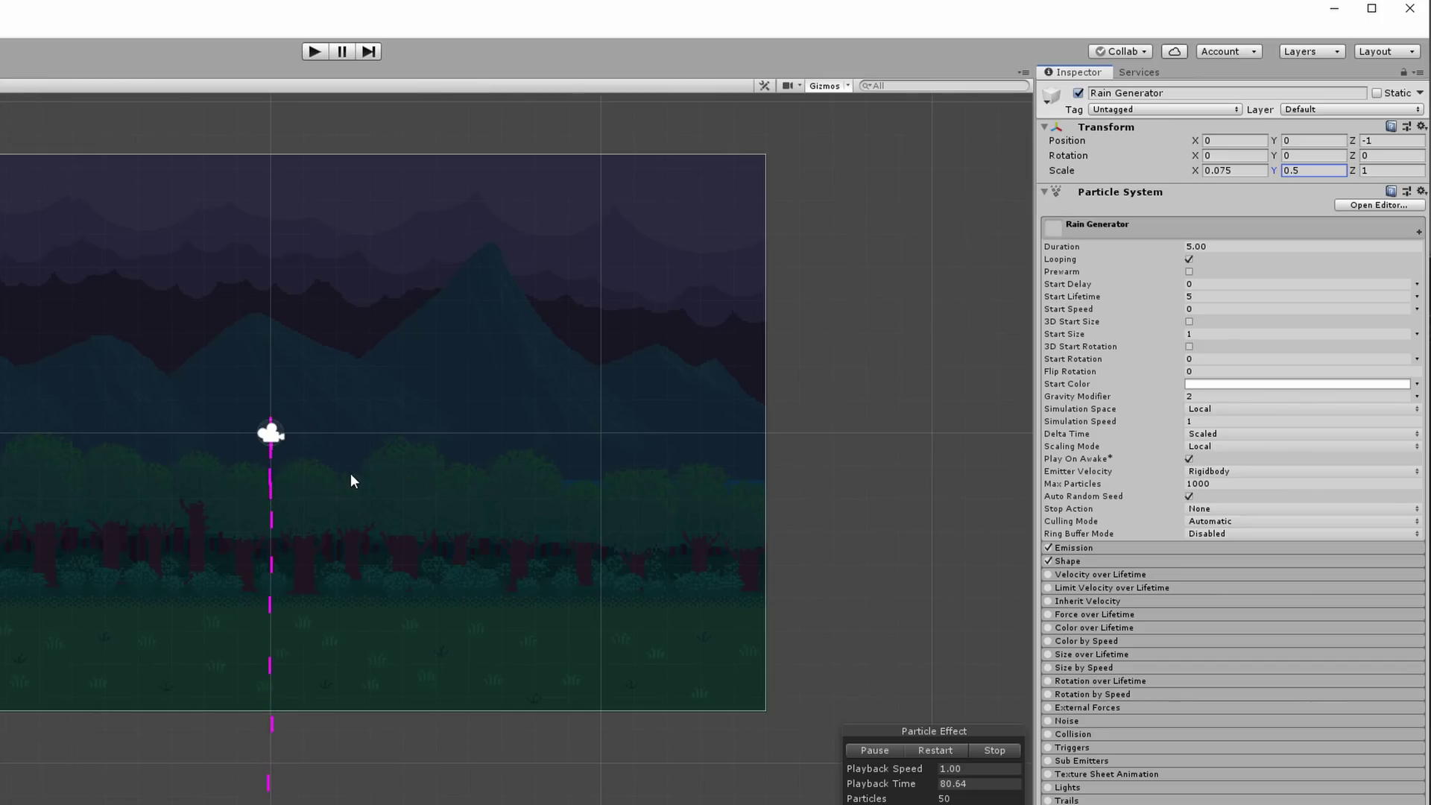
# - Change the emitter shape from cone to box and set the shape's X scale to 400
pyautogui.scroll(3, 332, 486)
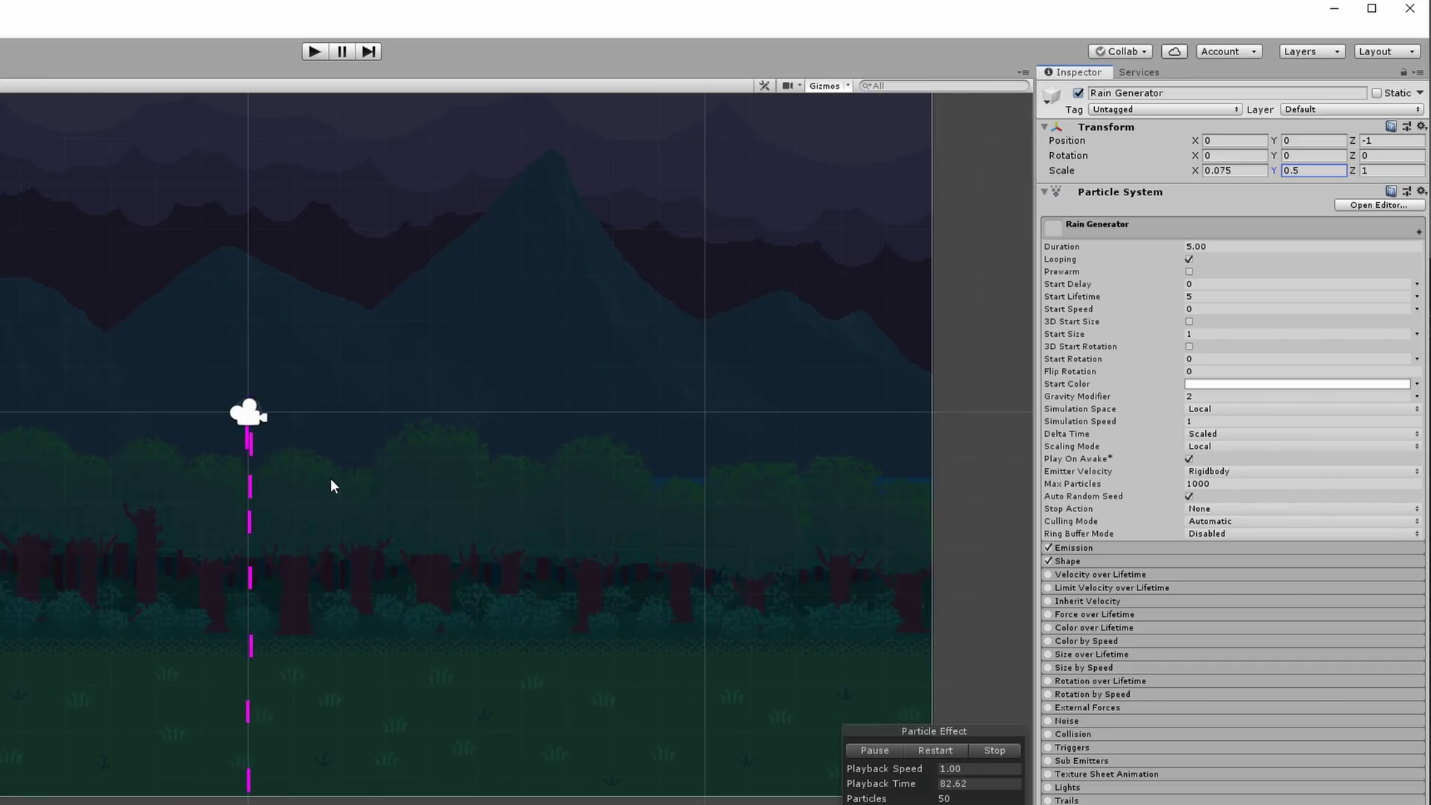
pyautogui.moveTo(351, 455); pyautogui.dragTo(369, 415, button='middle')
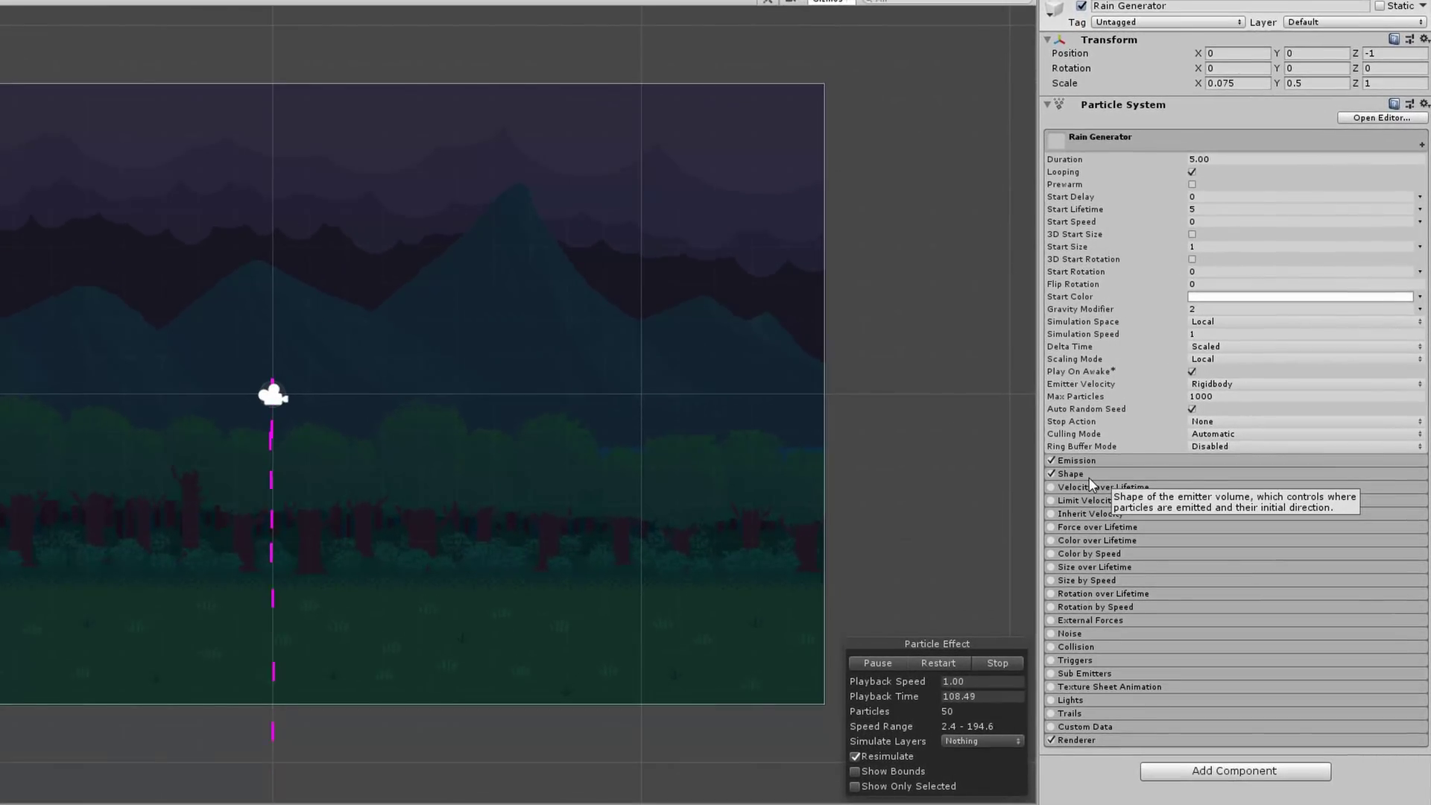
pyautogui.click(1120, 452)
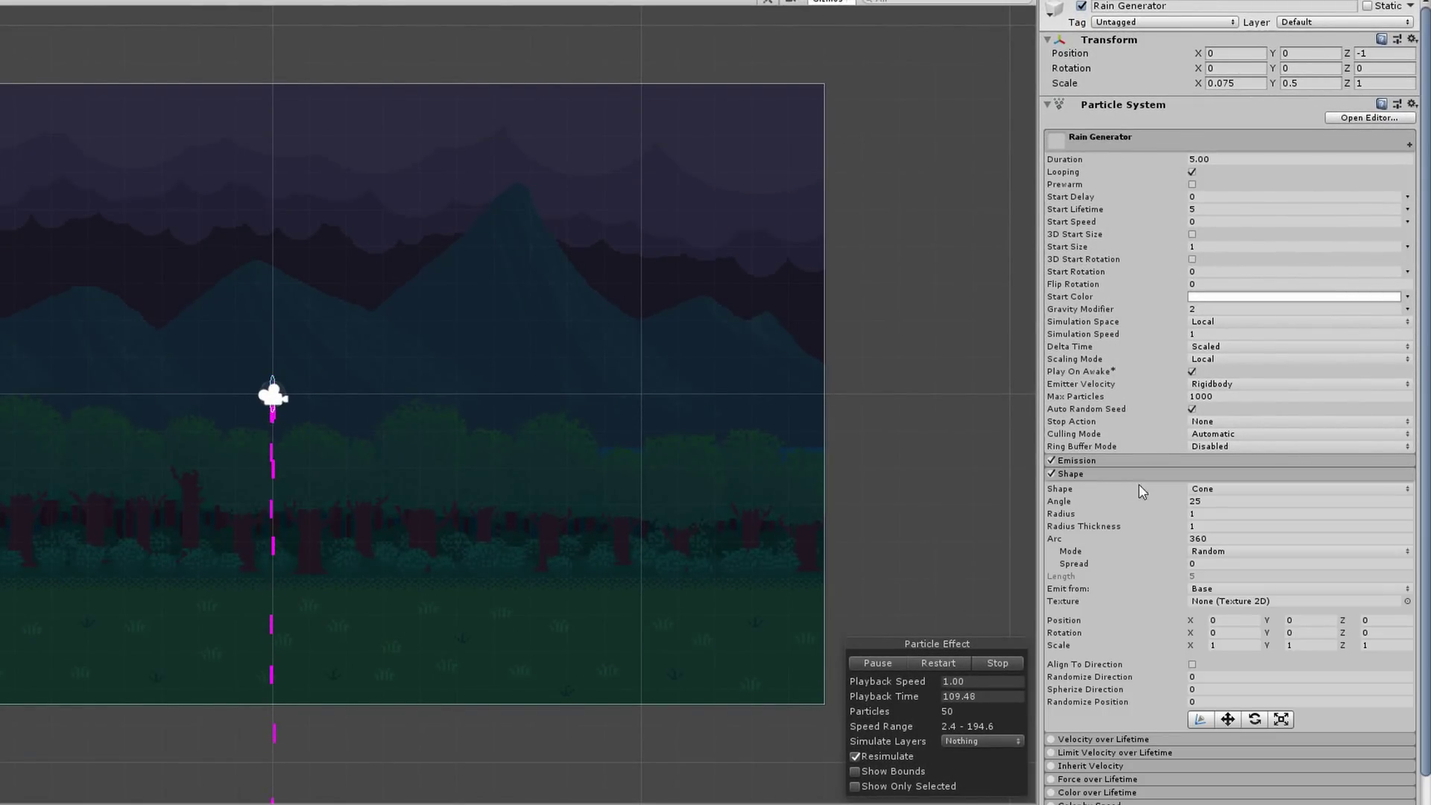
pyautogui.click(1226, 490)
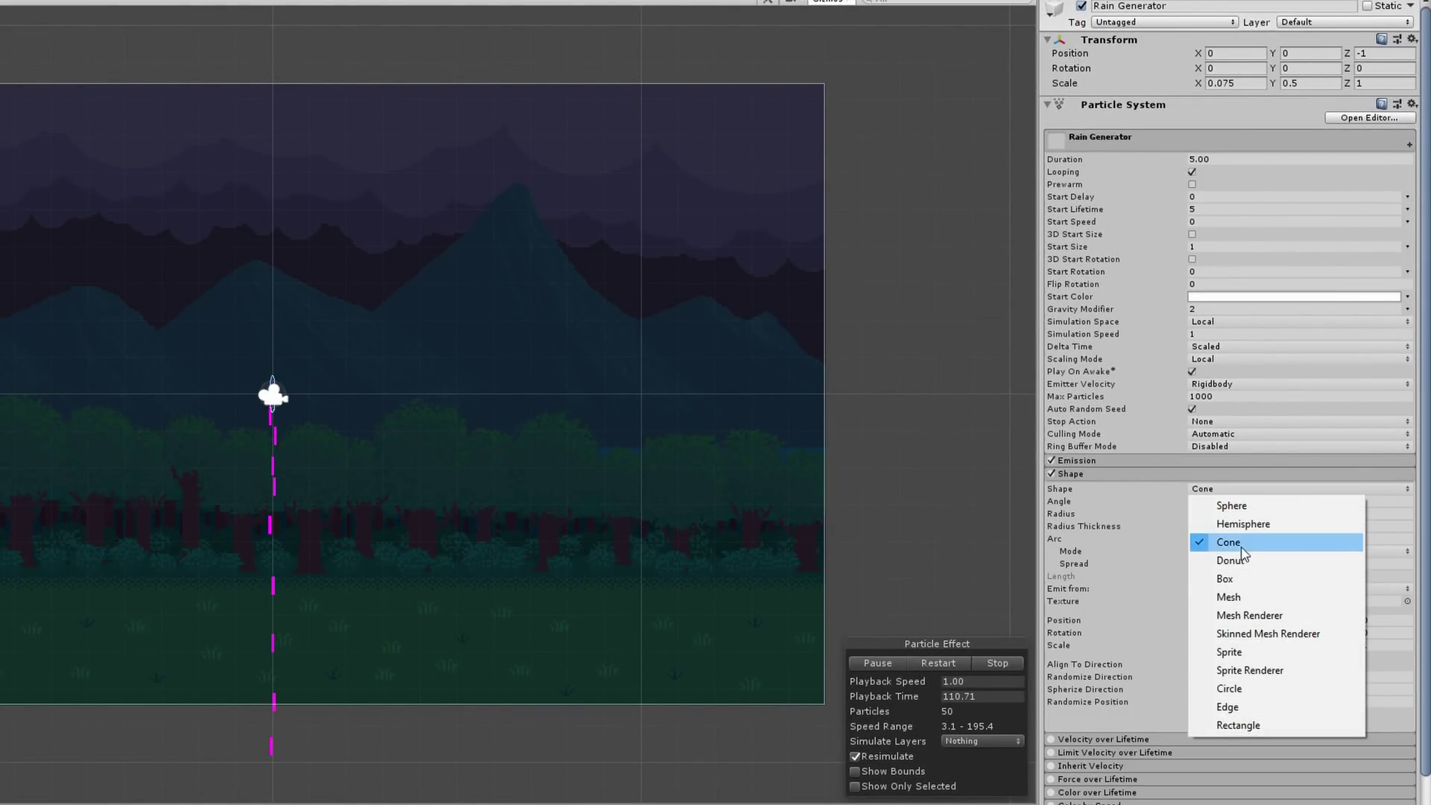
pyautogui.click(1246, 588)
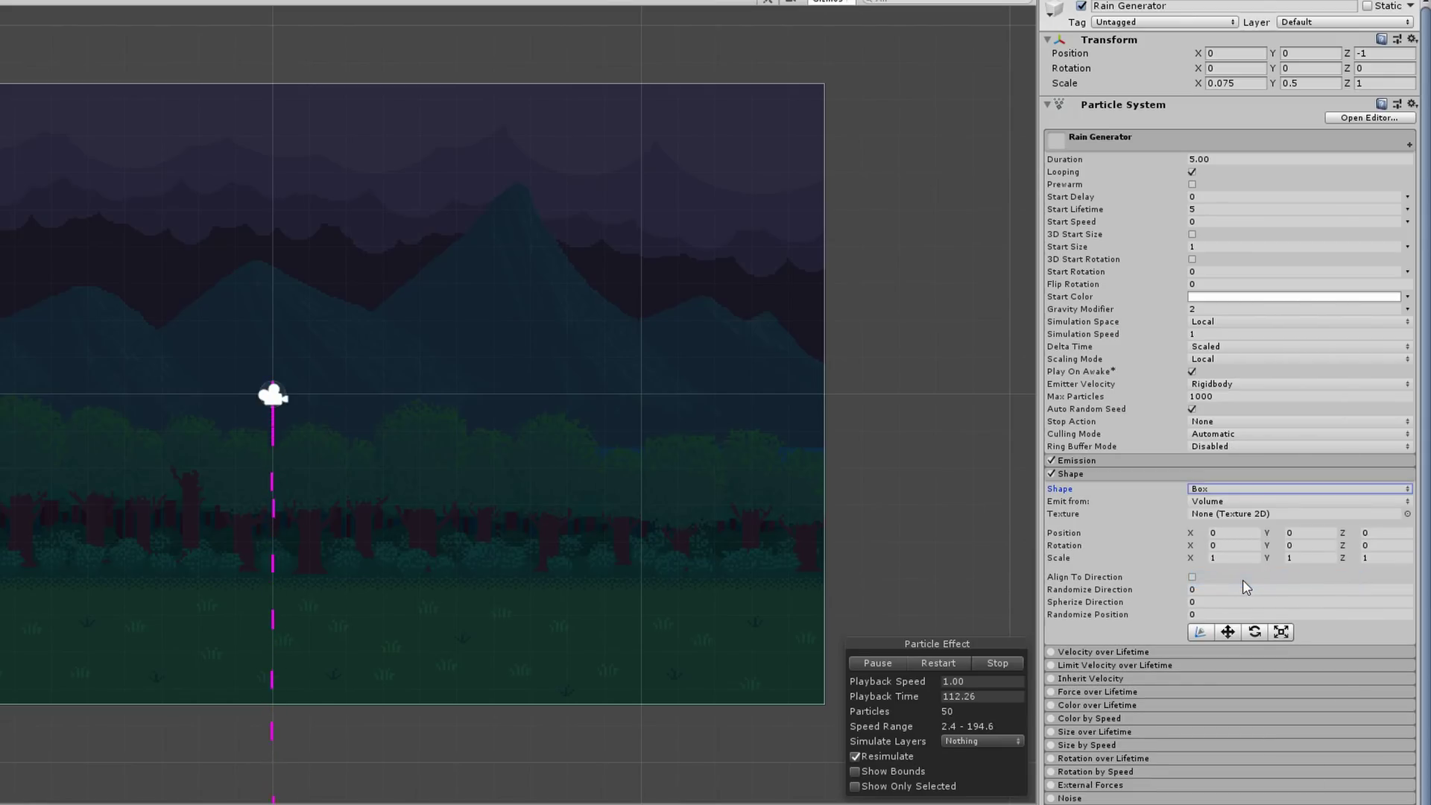
pyautogui.click(1193, 556)
pyautogui.moveTo(1282, 564); pyautogui.dragTo(820, 437)
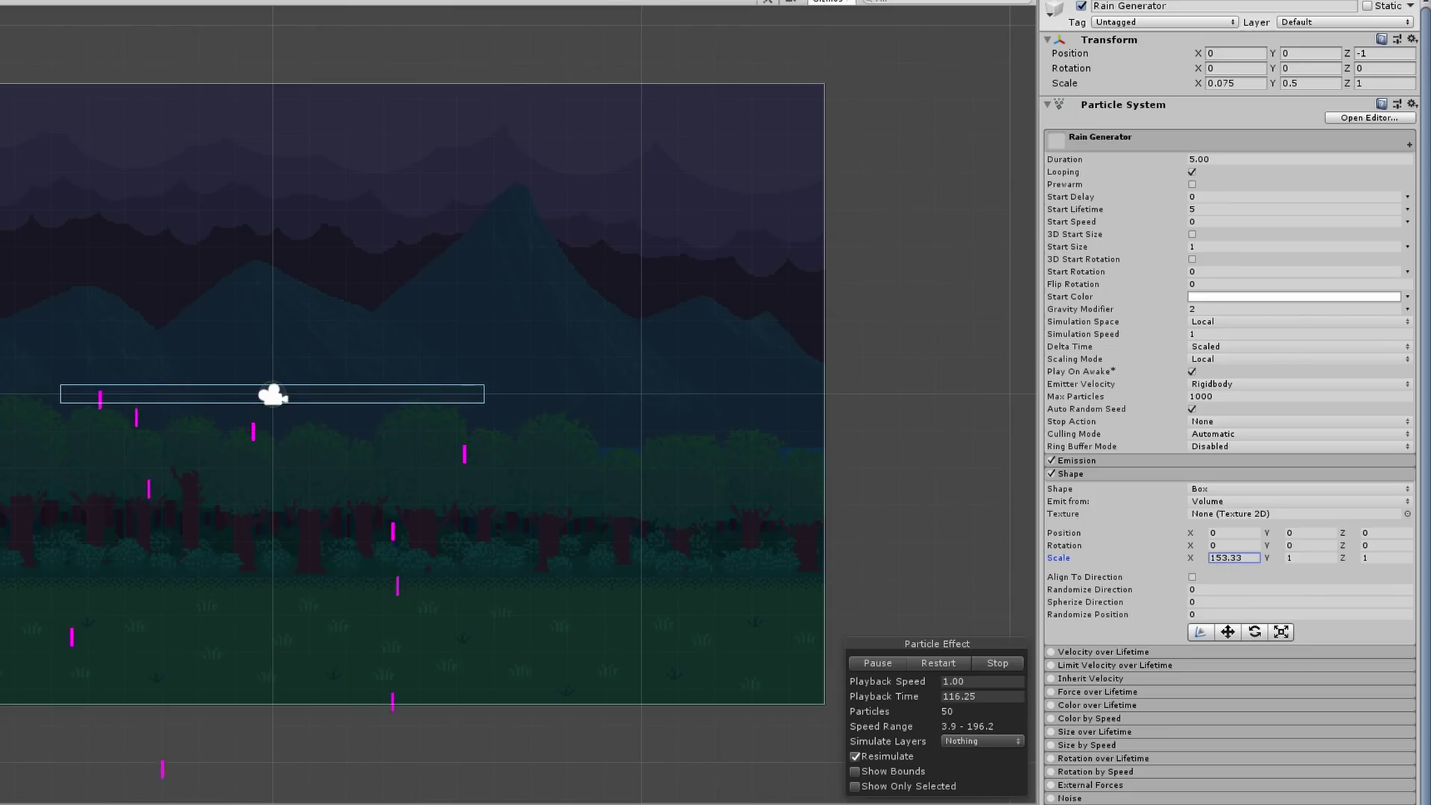
pyautogui.click(1233, 558)
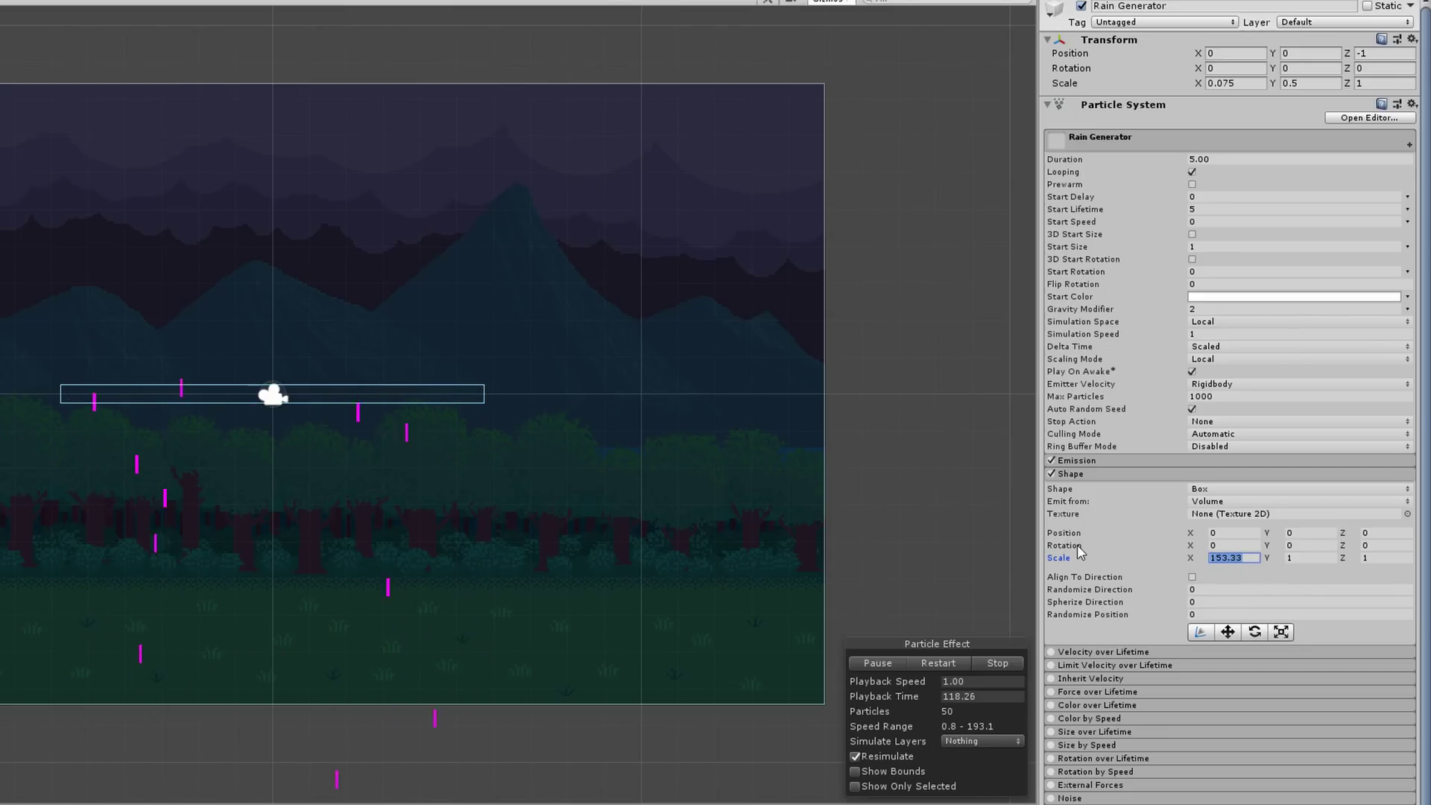
pyautogui.write('400')
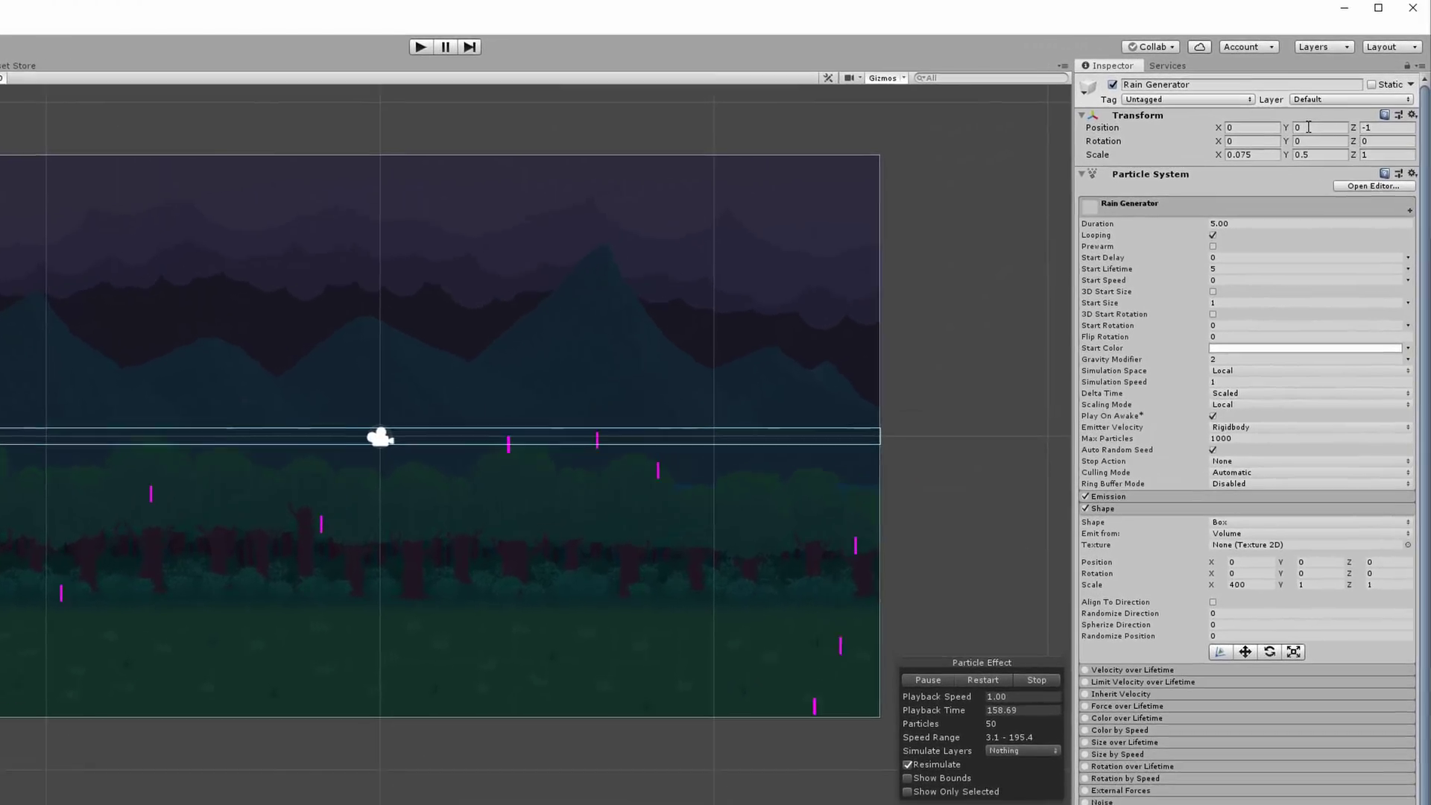
# - Move the Rain Generator up to Y position 9
pyautogui.click(1328, 97)
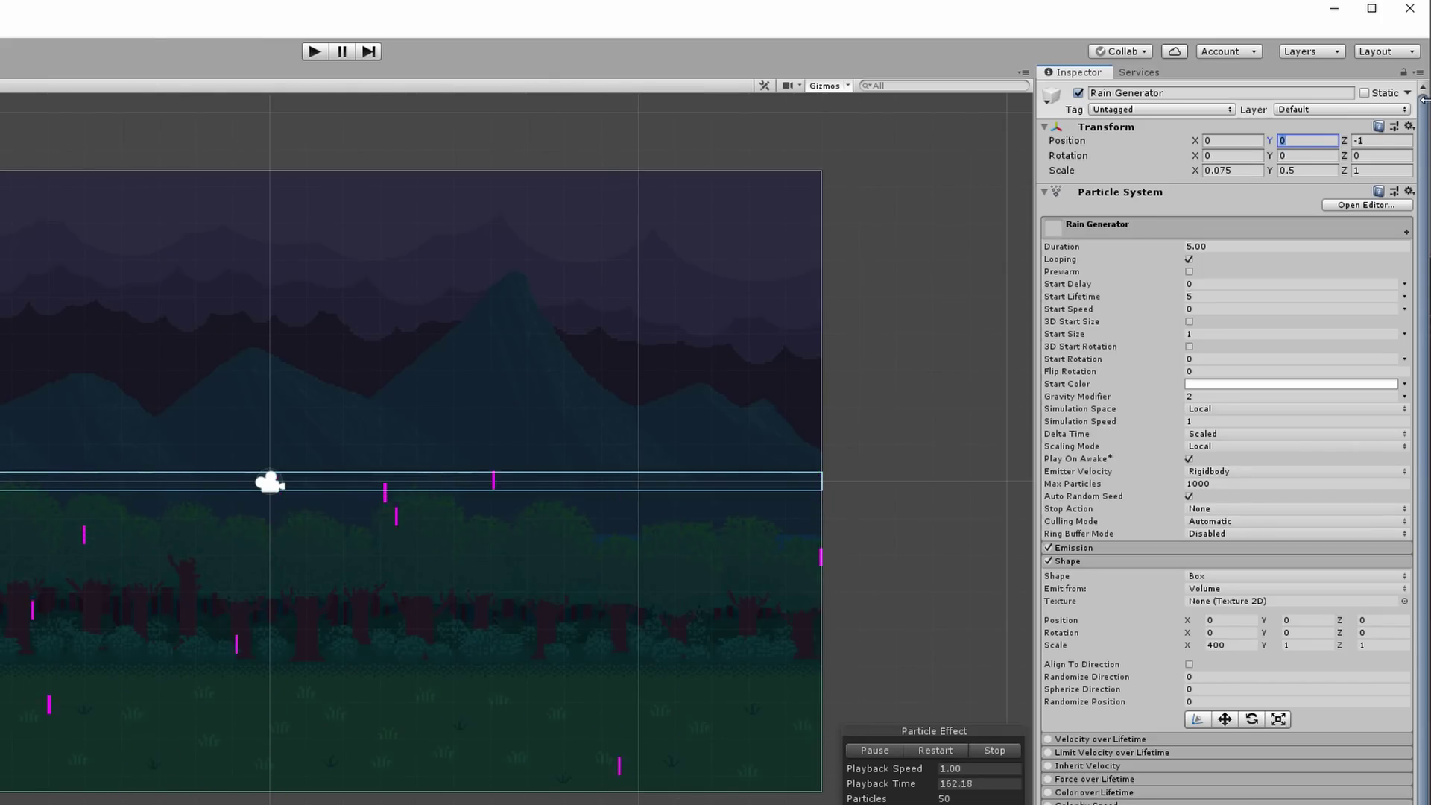
pyautogui.write('9')
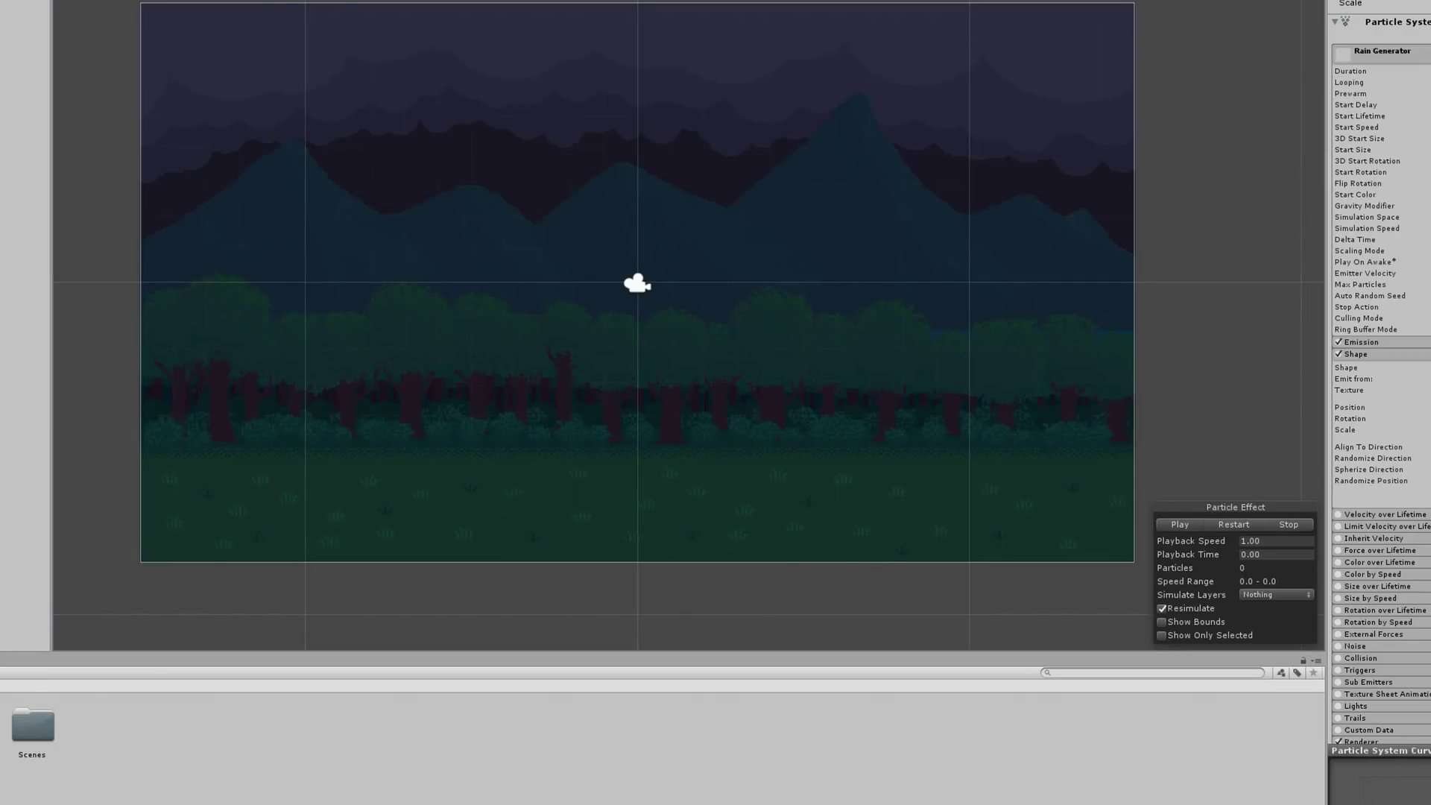
# - Set the particle emission's rate over time to 200
pyautogui.scroll(-5, 854, 211)
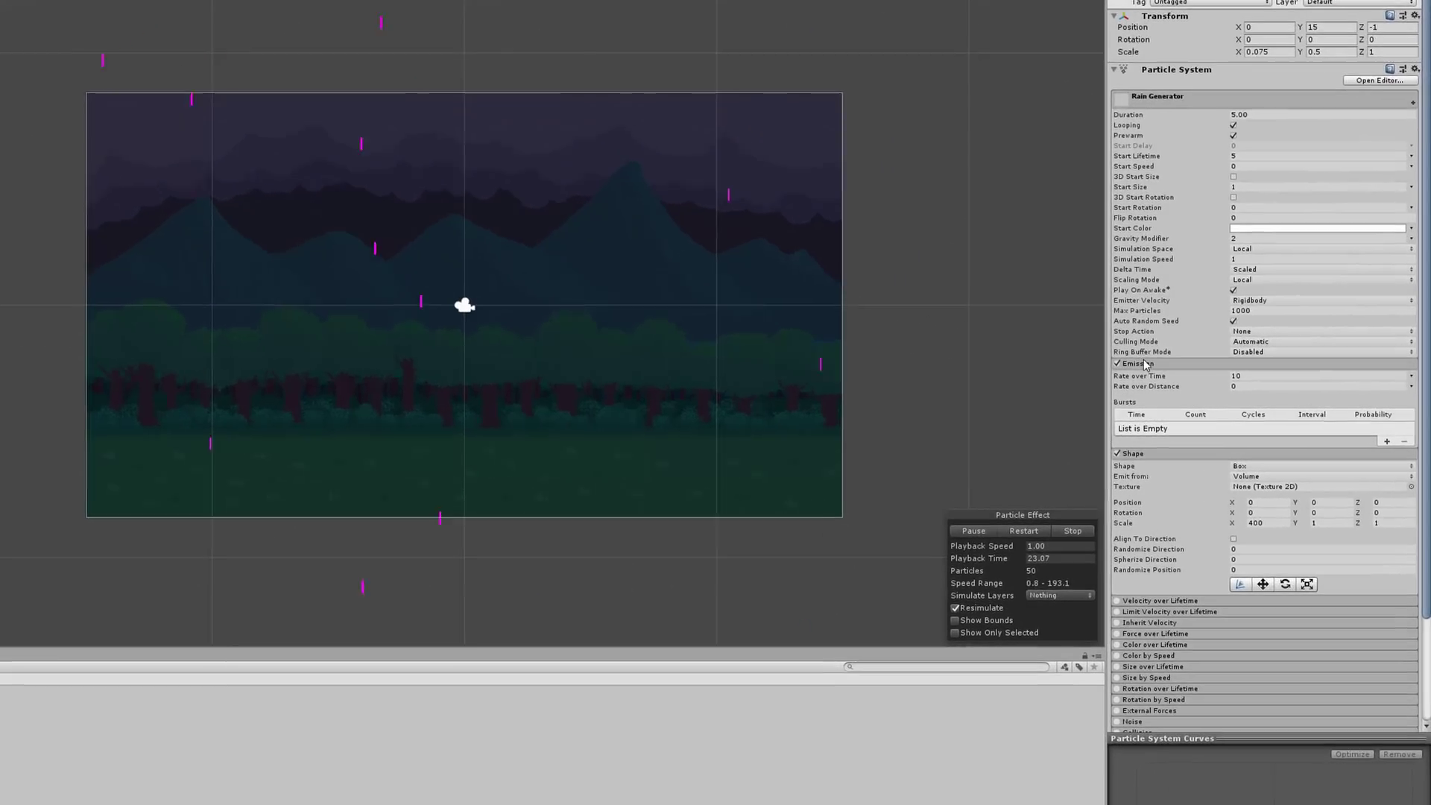
pyautogui.click(1197, 380)
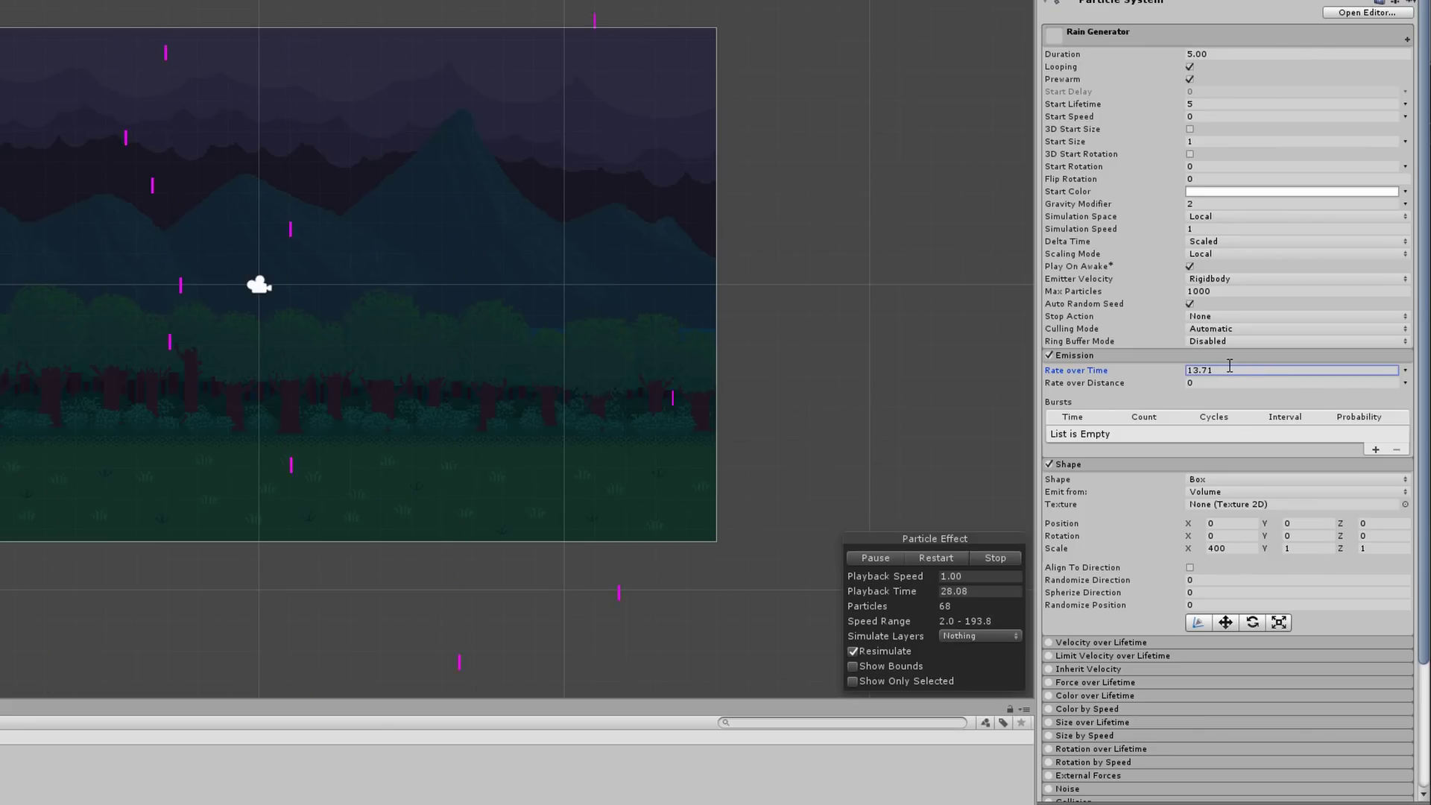
pyautogui.write('200')
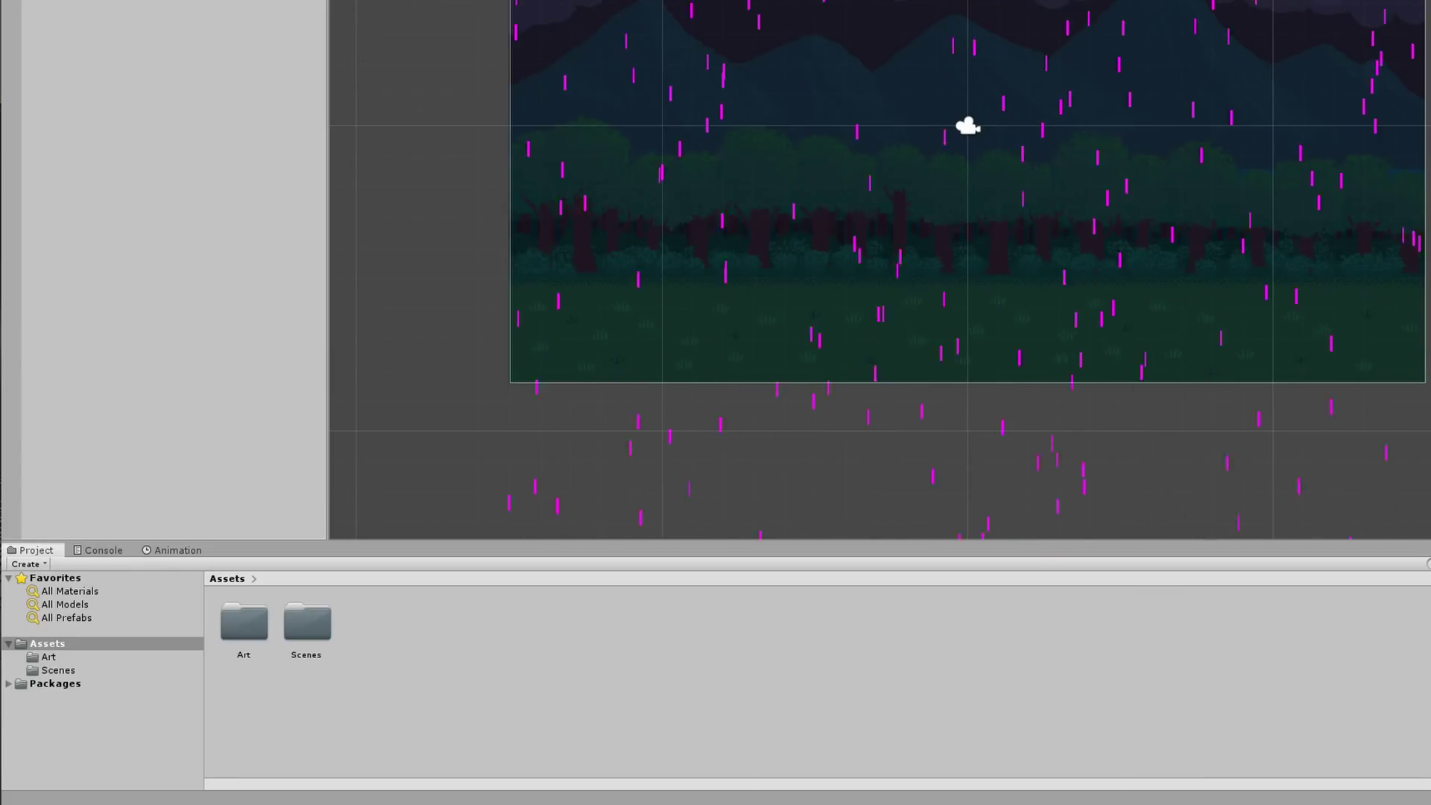
# - Create a folder named Materials in Assets and open it
pyautogui.rightClick(483, 684)
pyautogui.moveTo(593, 289)
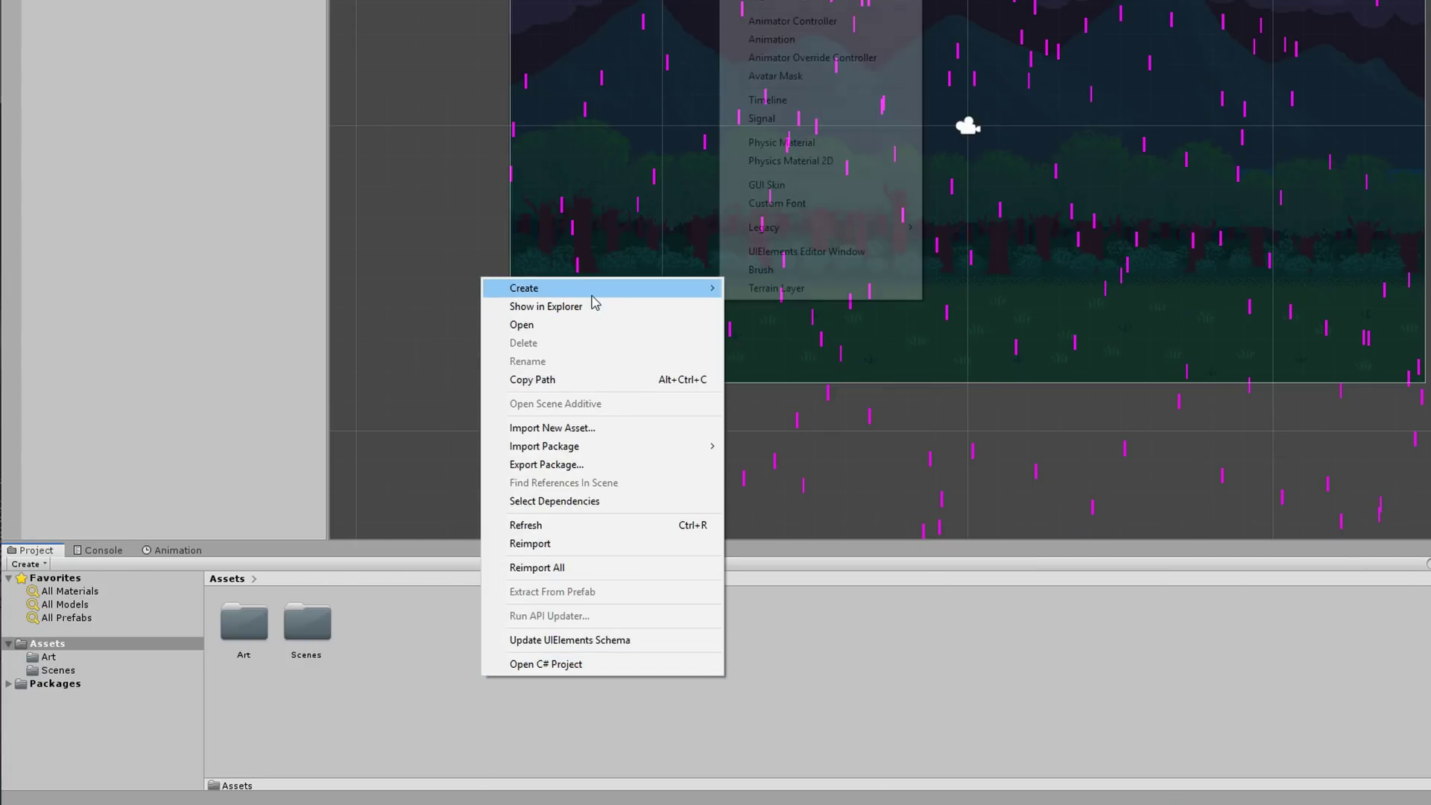
pyautogui.click(767, 2)
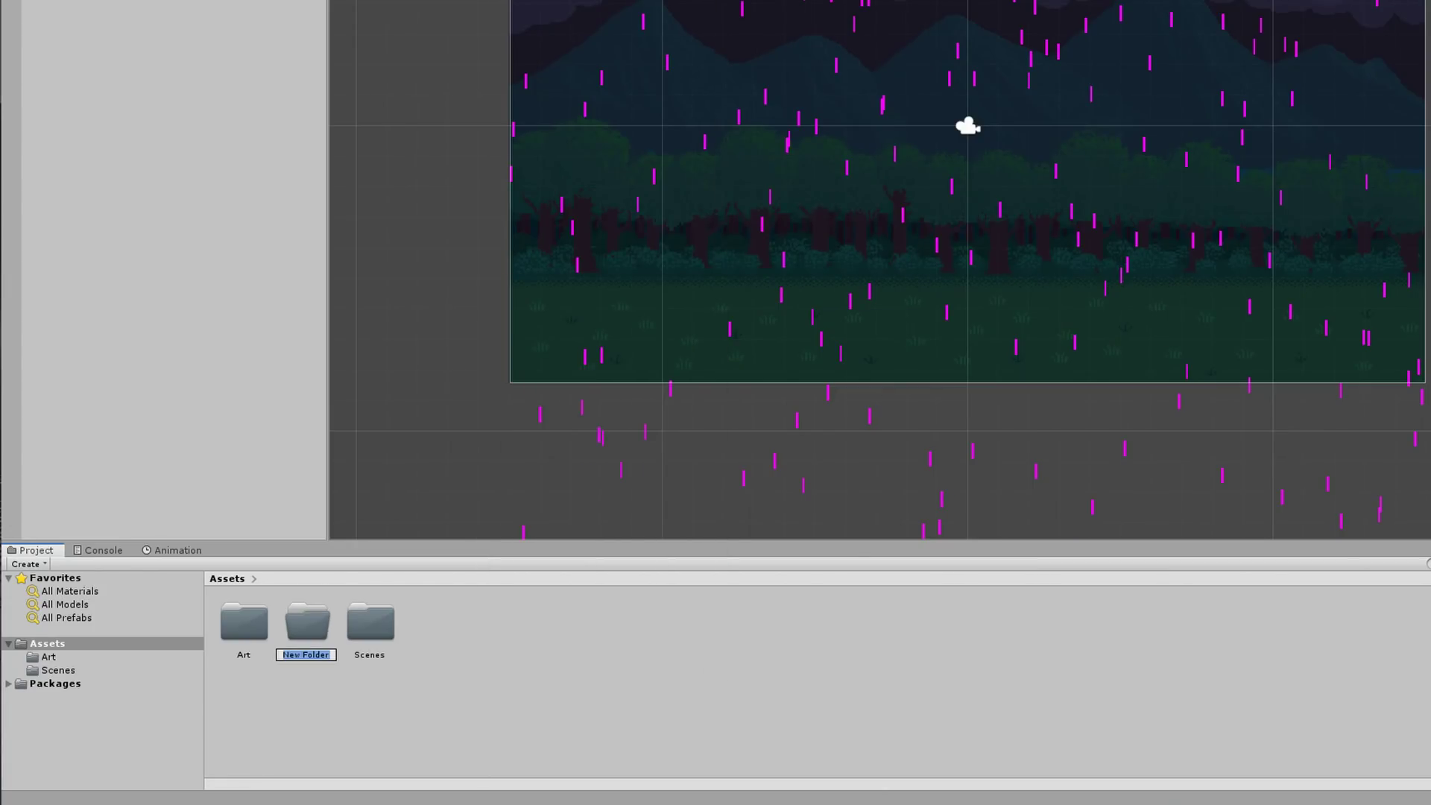
pyautogui.click(62, 670)
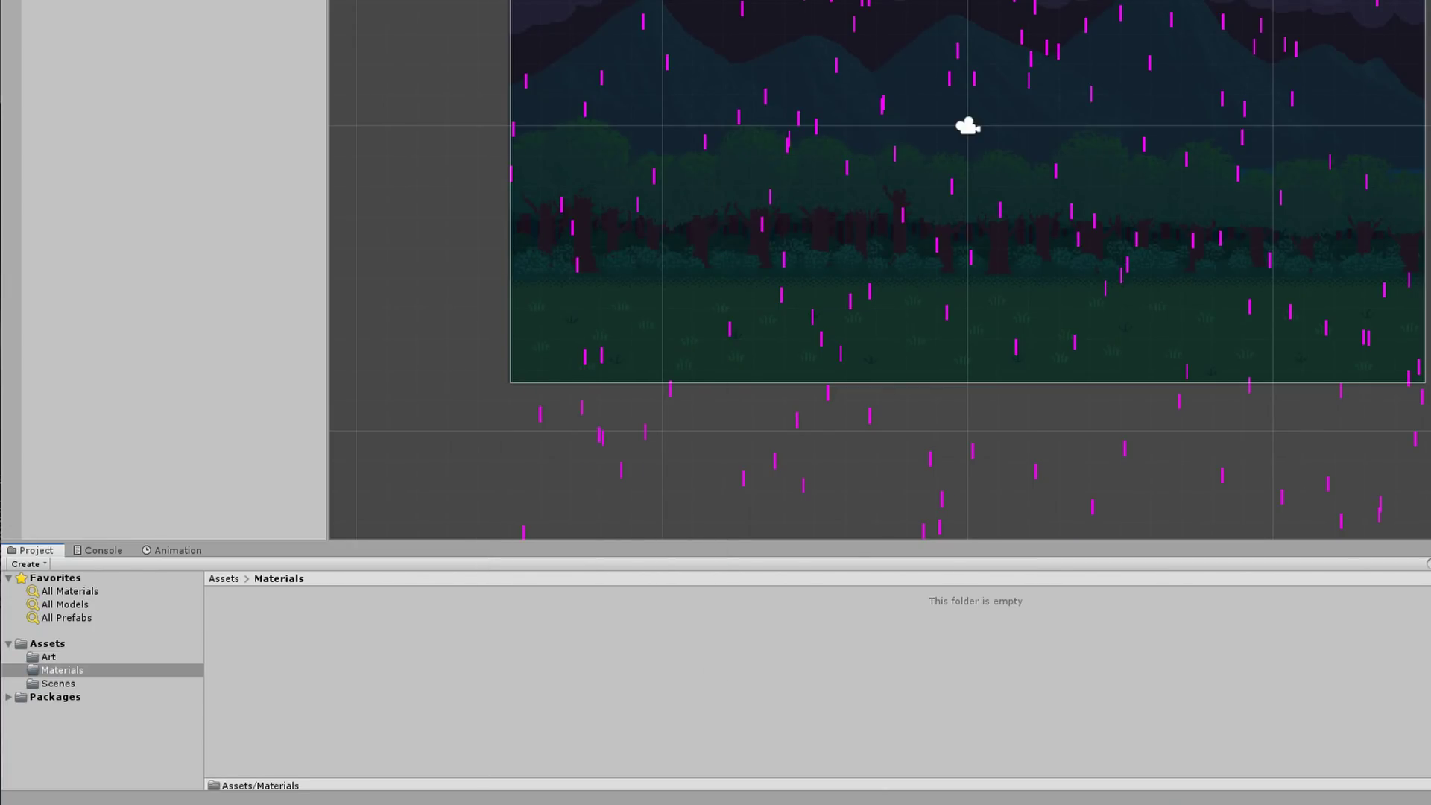
# - Create a new material named RainMaterial in the Materials folder
pyautogui.rightClick(249, 670)
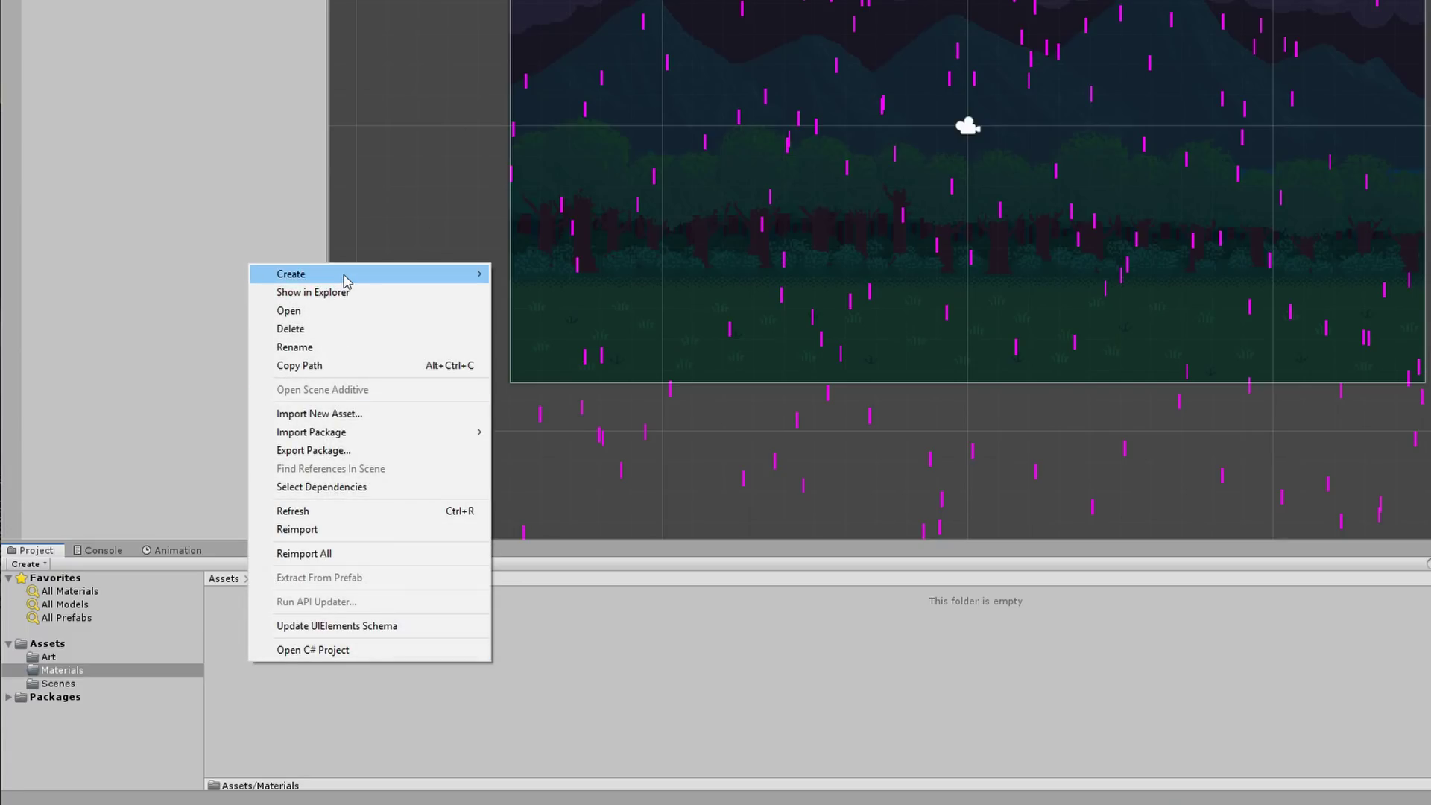
pyautogui.moveTo(345, 280)
pyautogui.click(549, 407)
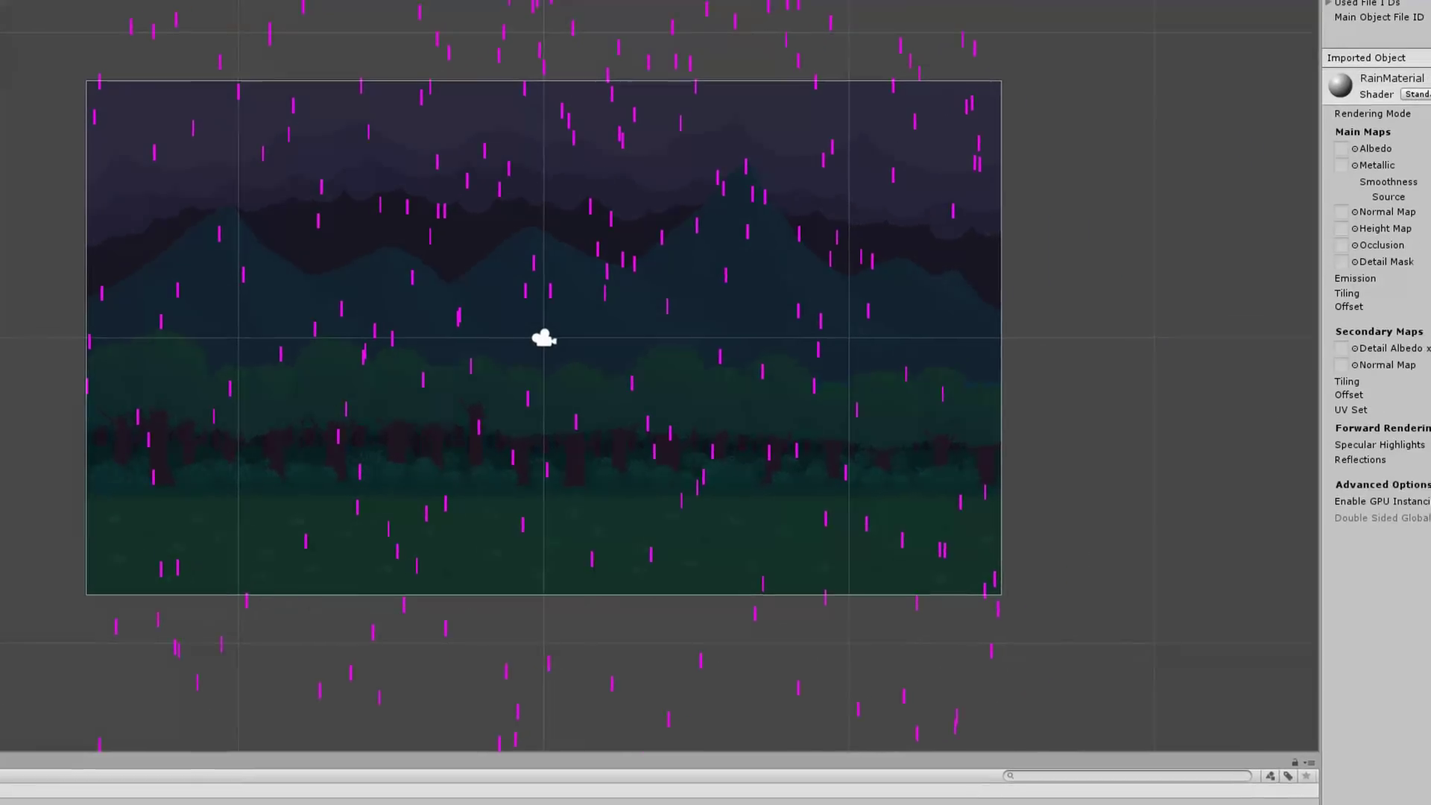
# - Set RainMaterial's shader to Sprites/Default and its tint to a muted greyish blue
pyautogui.click(1416, 93)
pyautogui.click(1252, 381)
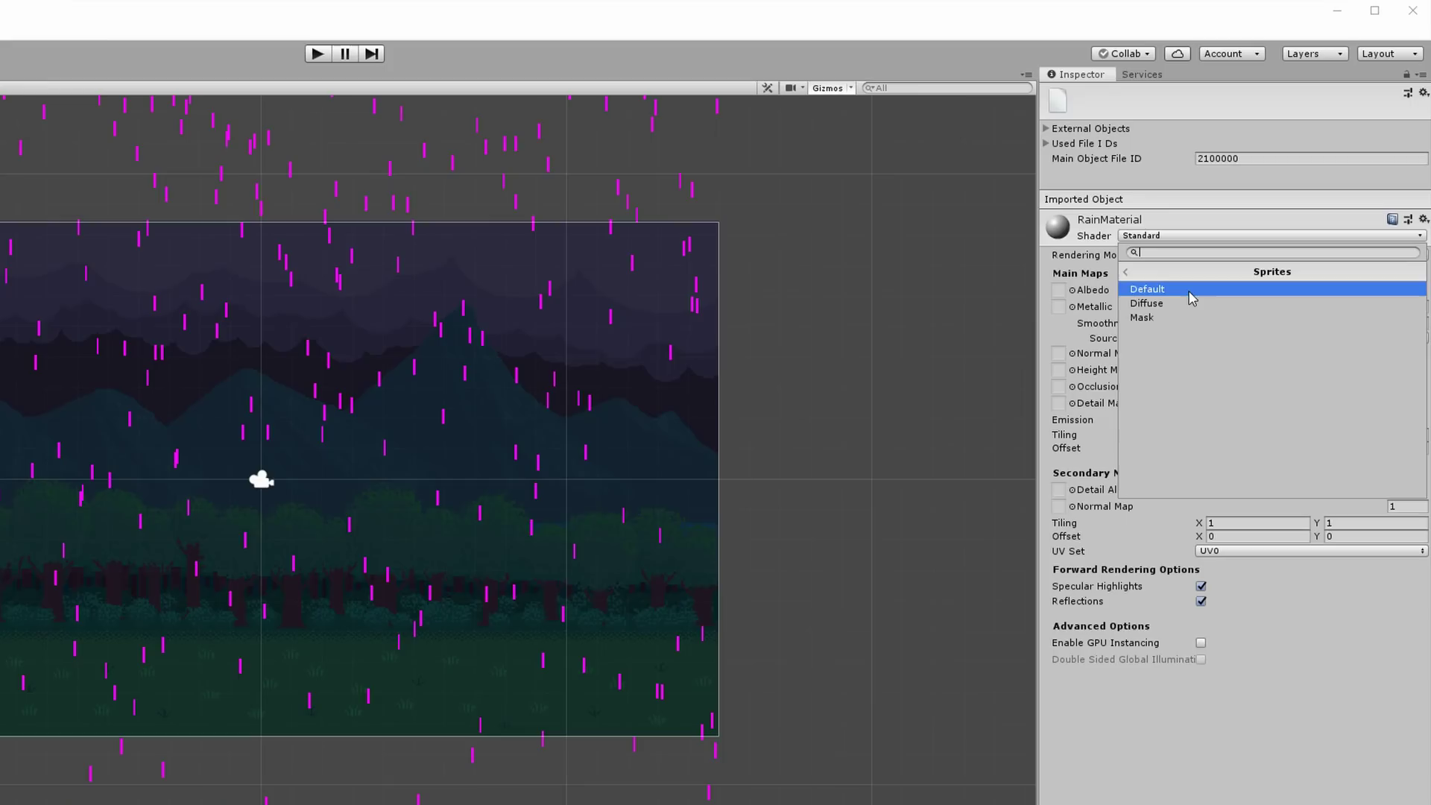
pyautogui.click(1163, 289)
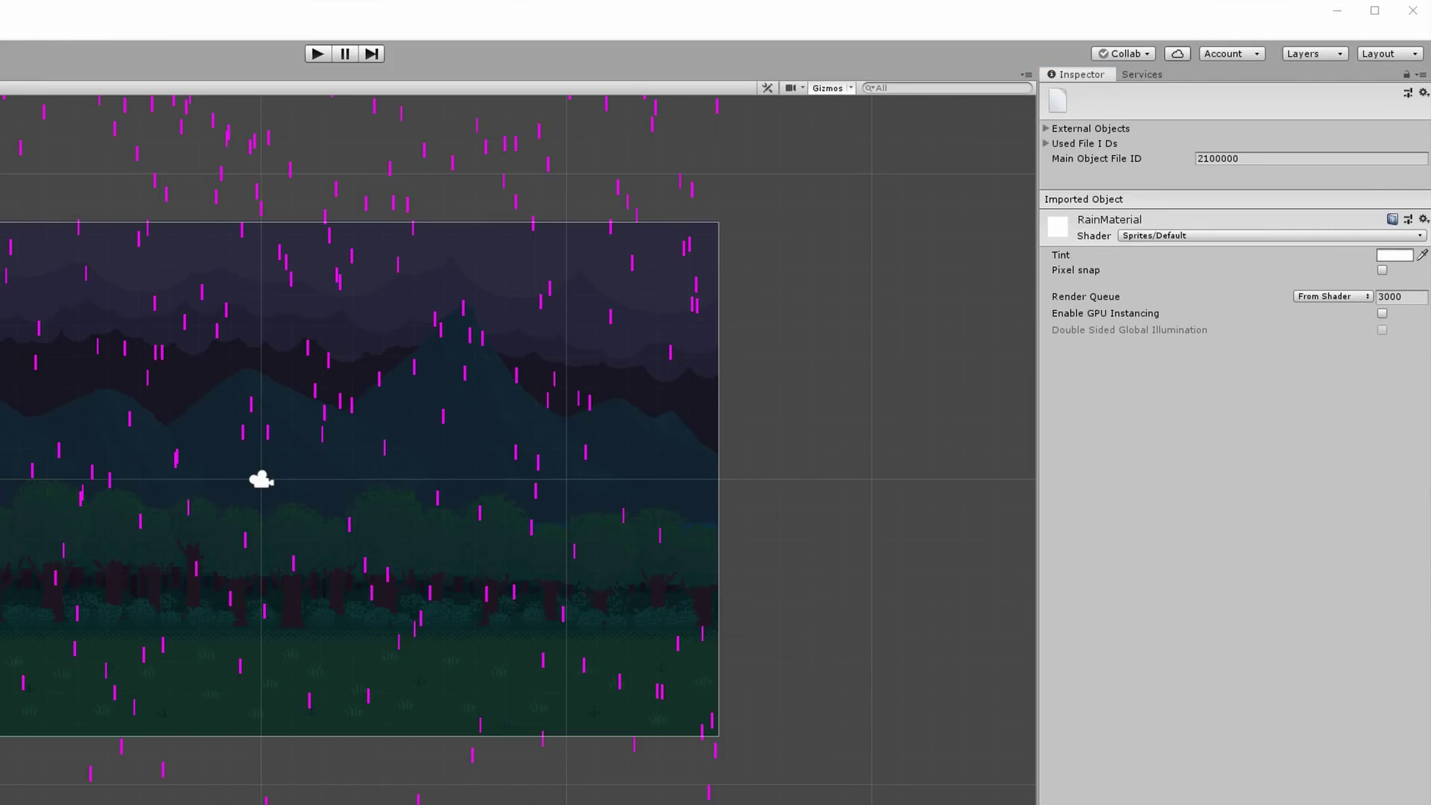
pyautogui.click(1394, 255)
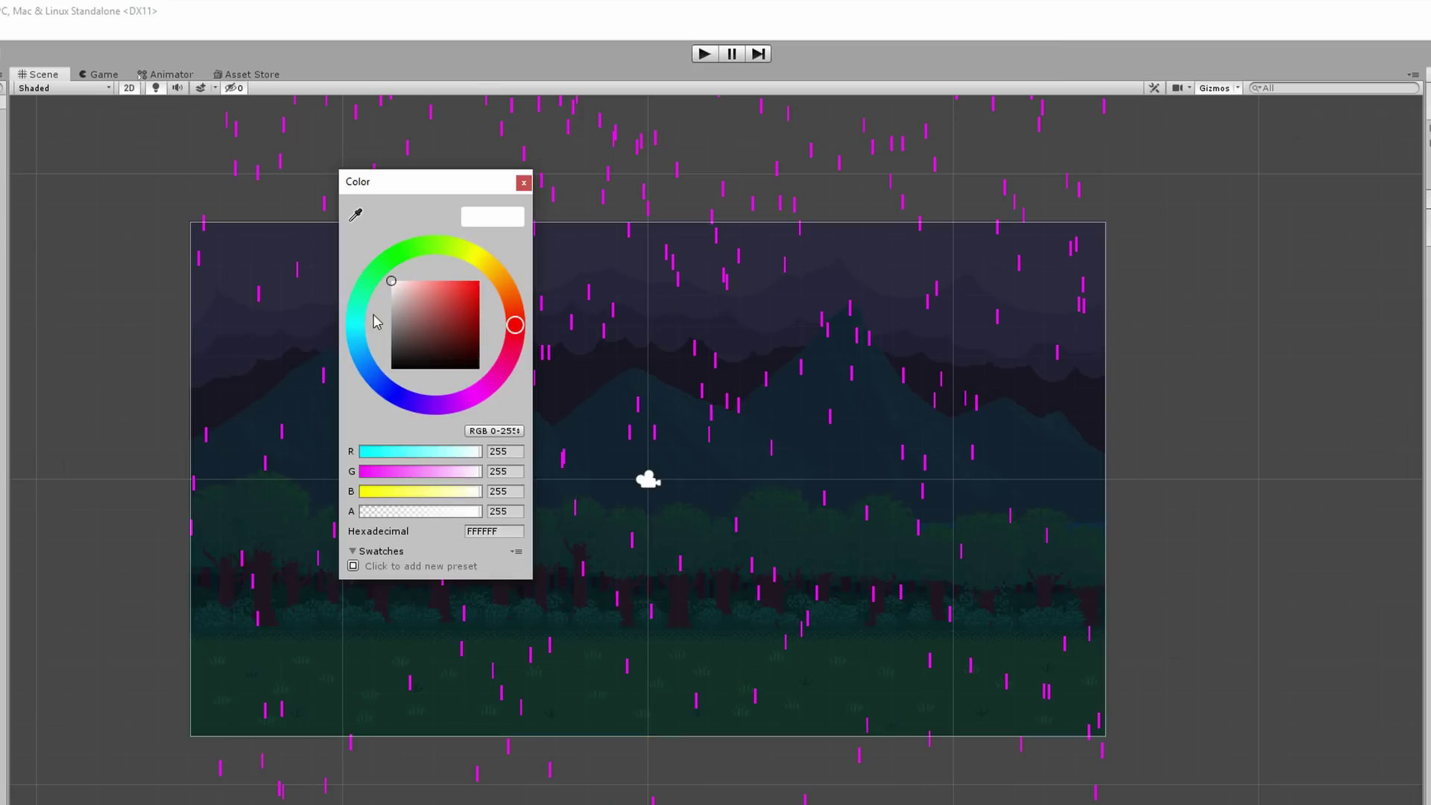
pyautogui.moveTo(398, 288); pyautogui.dragTo(426, 318)
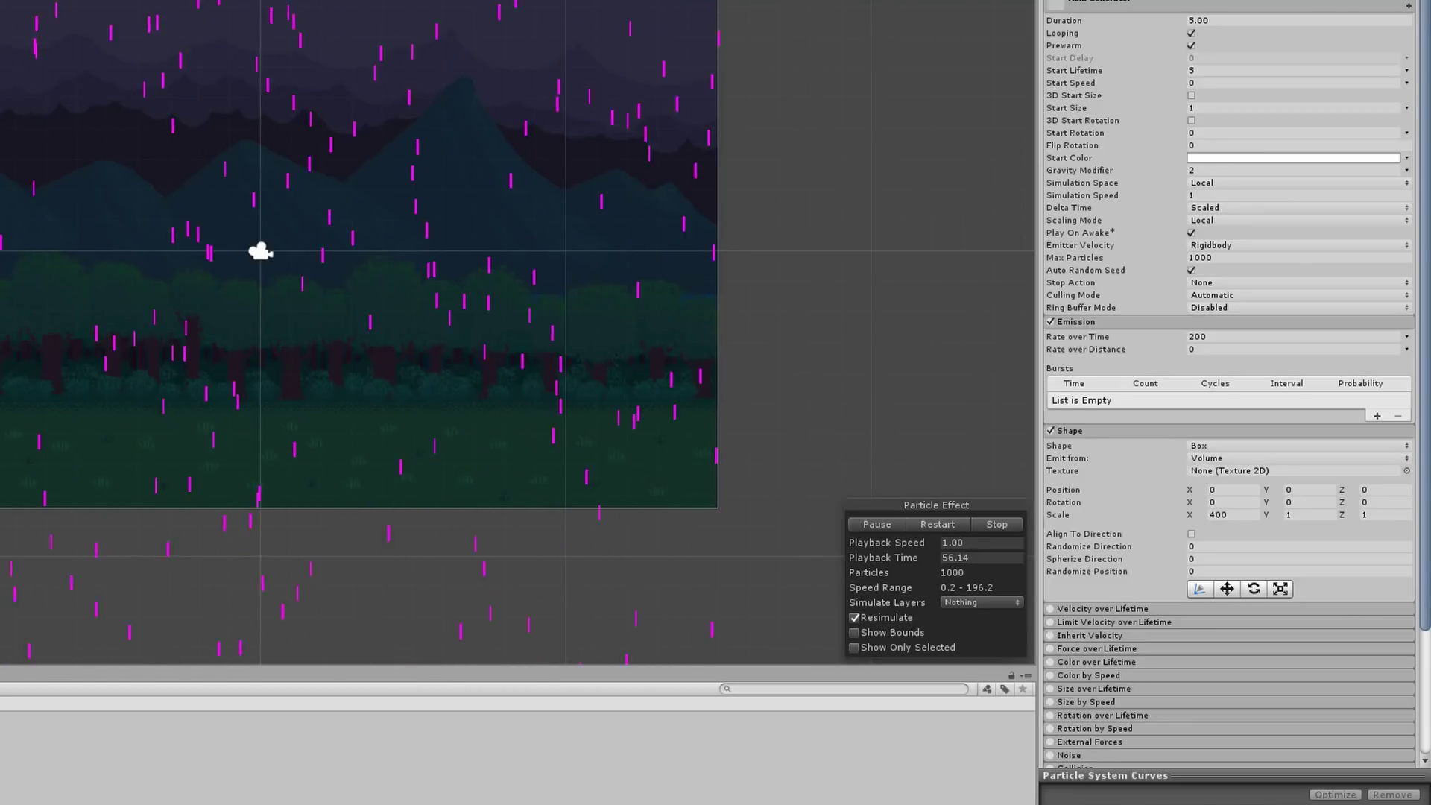
# - Assign RainMaterial as the material in the Rain Generator's particle Renderer module and briefly play the scene to check the rain
pyautogui.scroll(-4, 1108, 719)
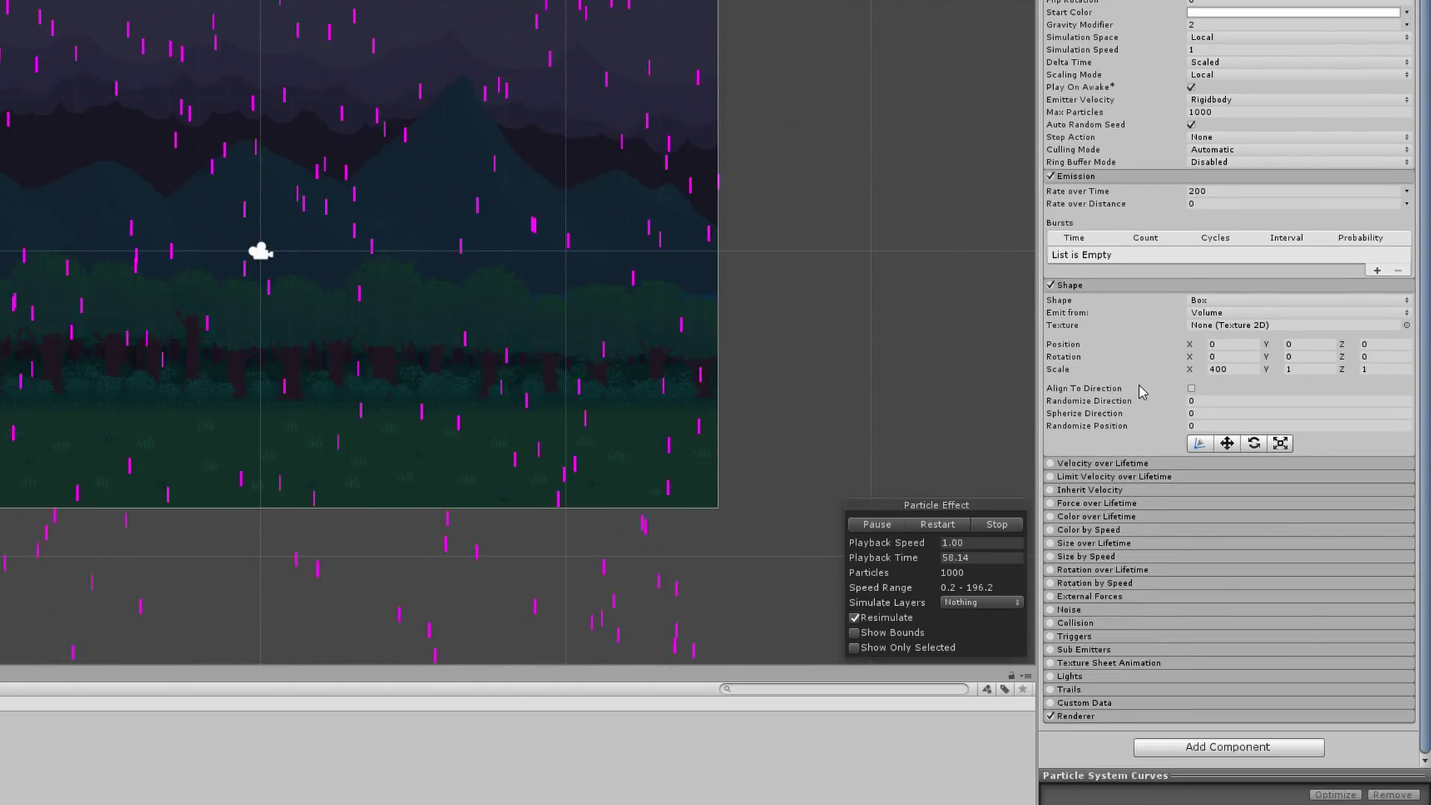
pyautogui.click(1088, 717)
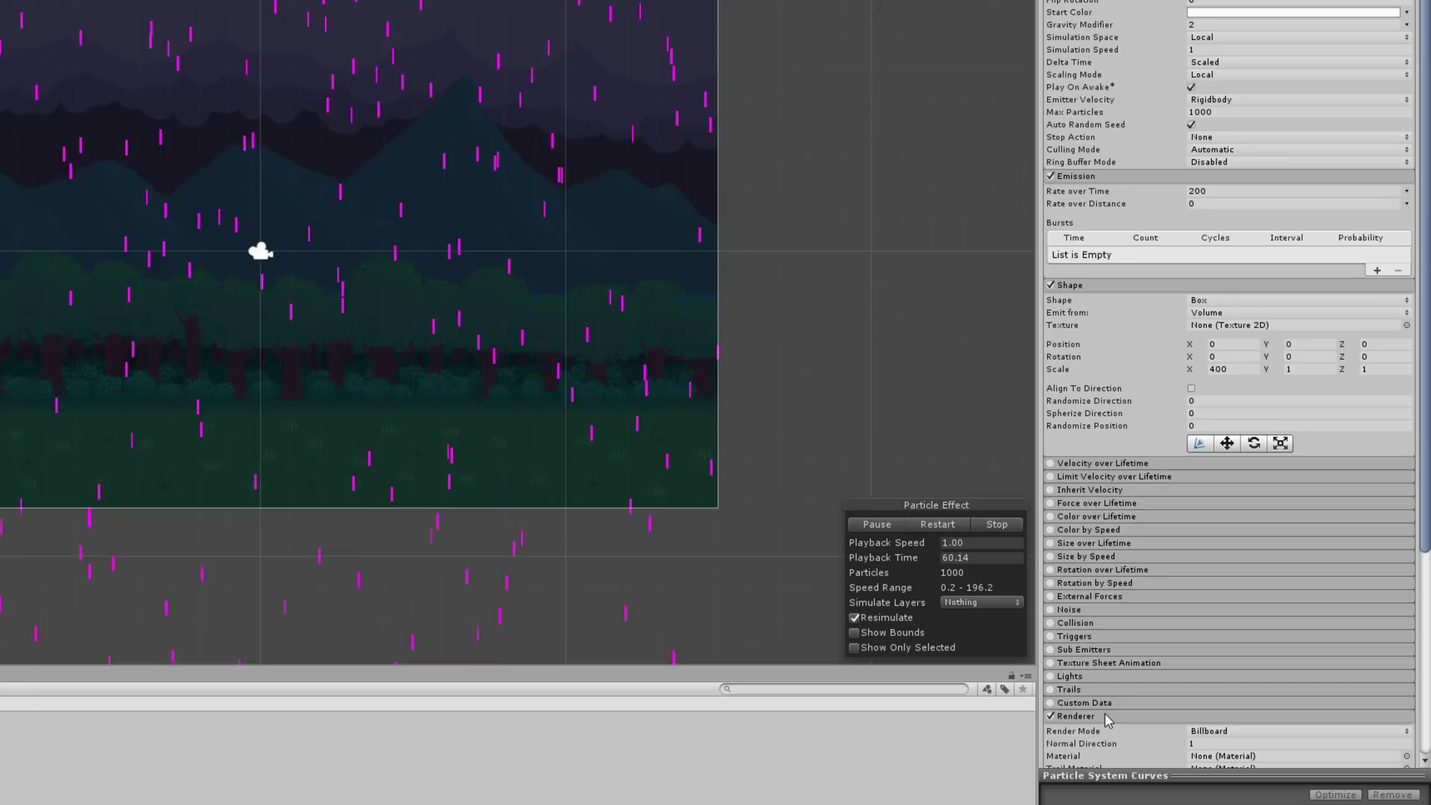
pyautogui.scroll(-8, 1207, 559)
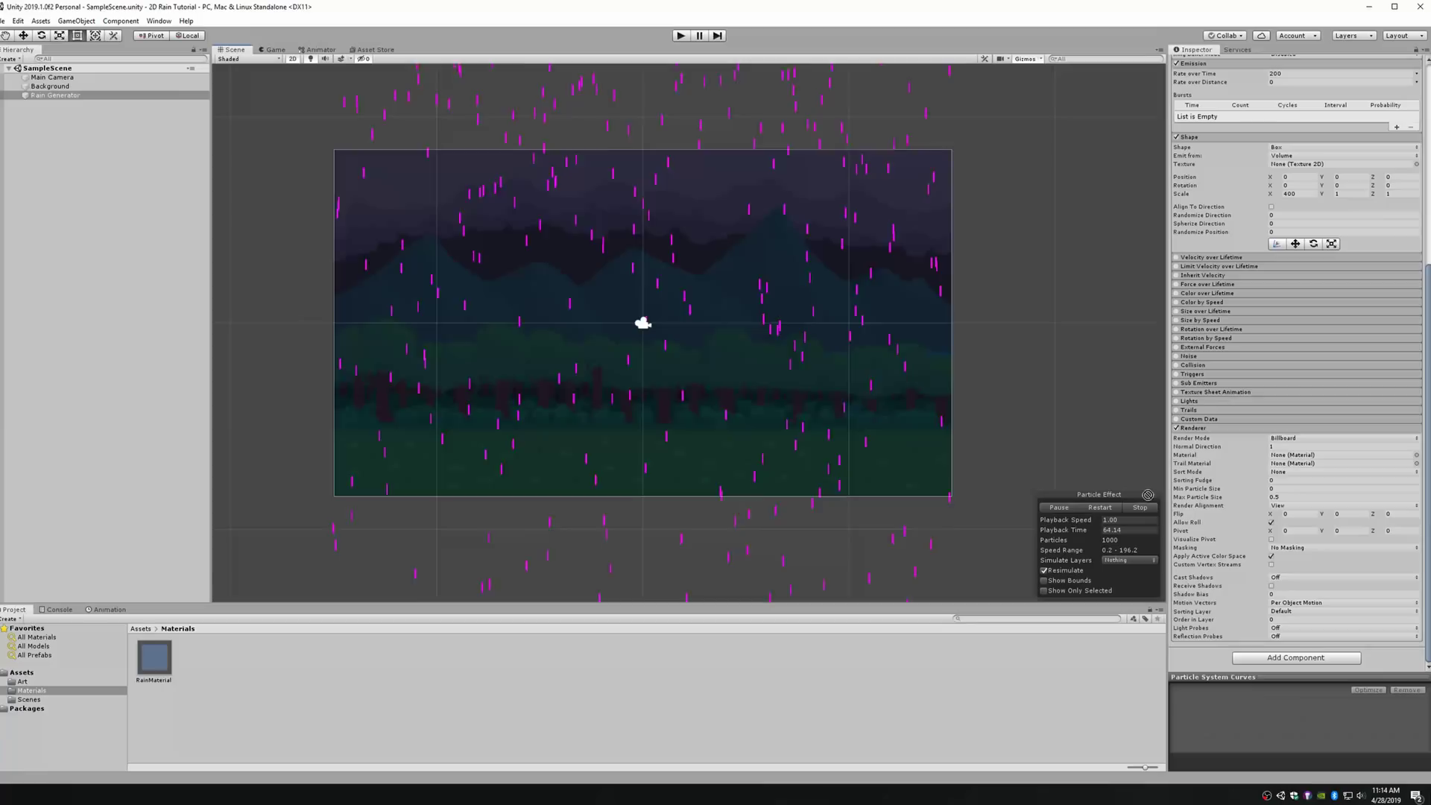
pyautogui.moveTo(1267, 456); pyautogui.dragTo(1274, 455)
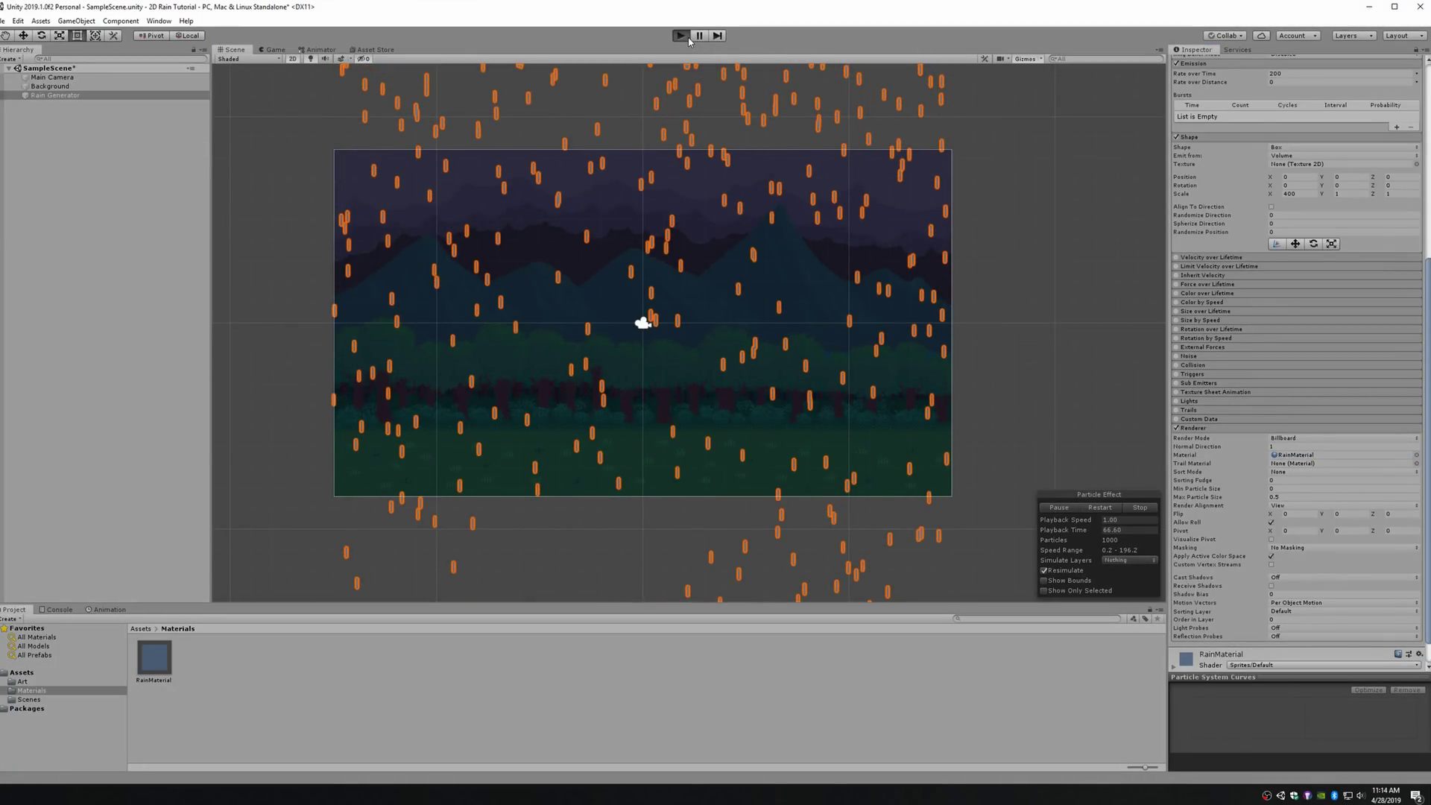
pyautogui.click(686, 37)
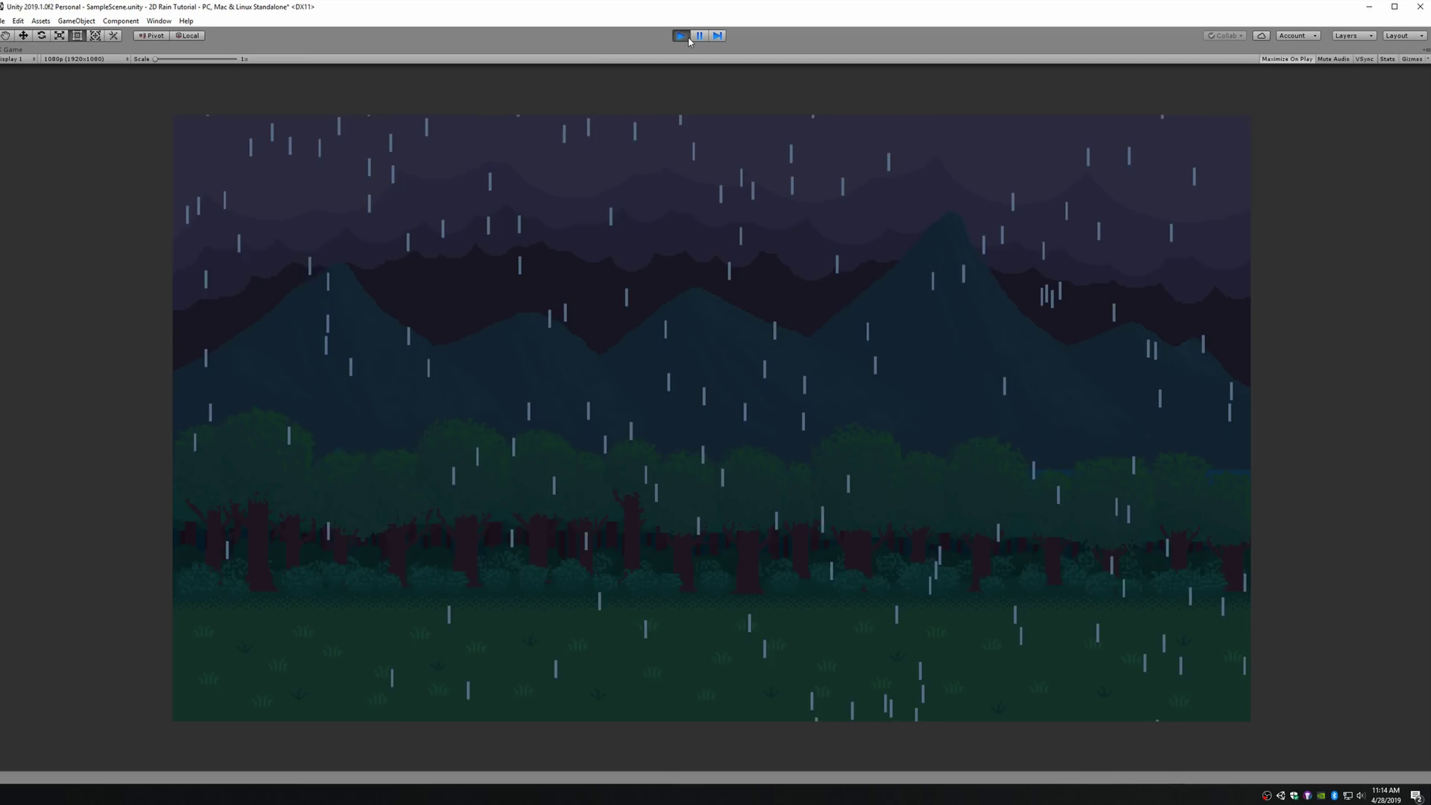
pyautogui.click(686, 38)
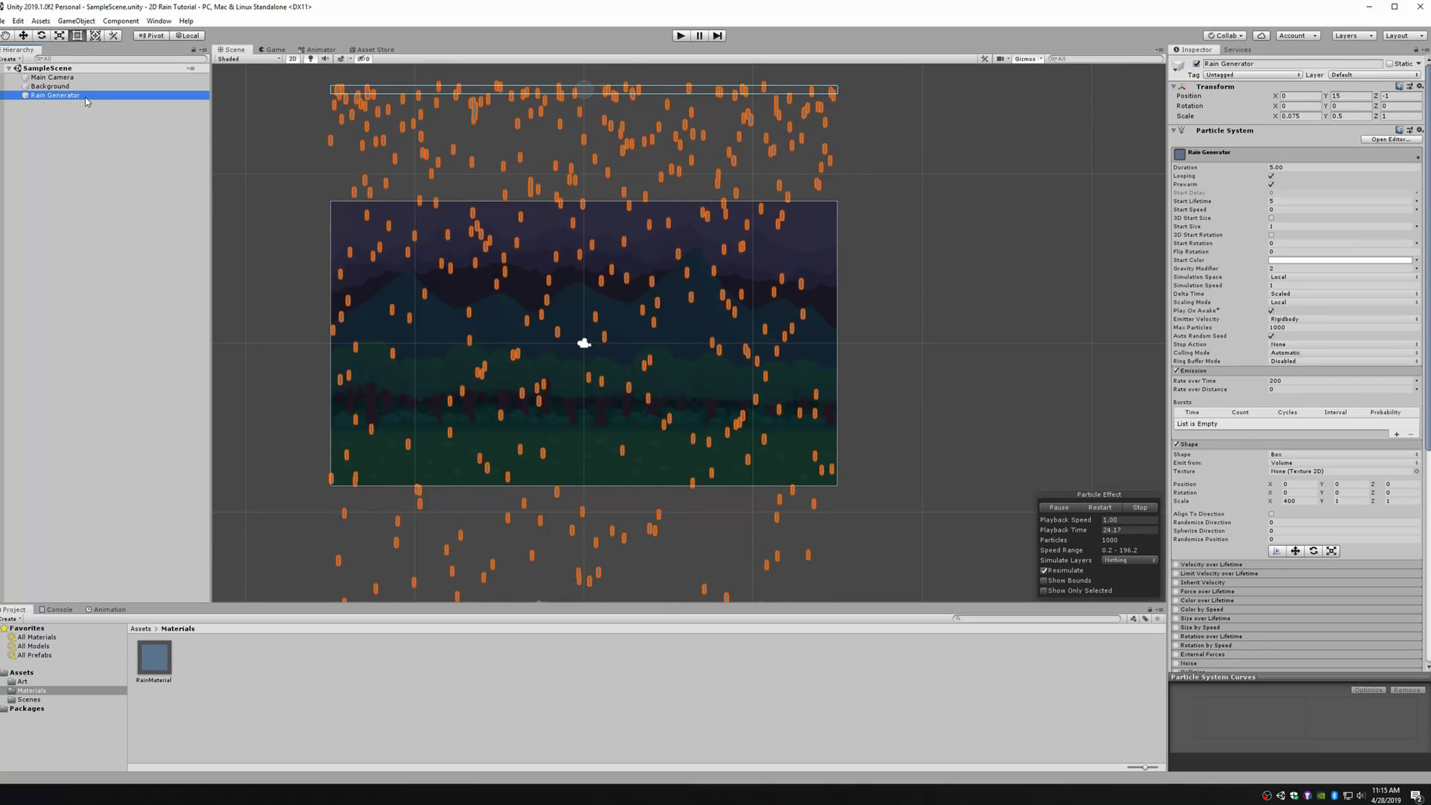
# - Set the Rain Generator's start lifetime to 2 so particles expire soon after falling below the background
pyautogui.scroll(-10, 656, 343)
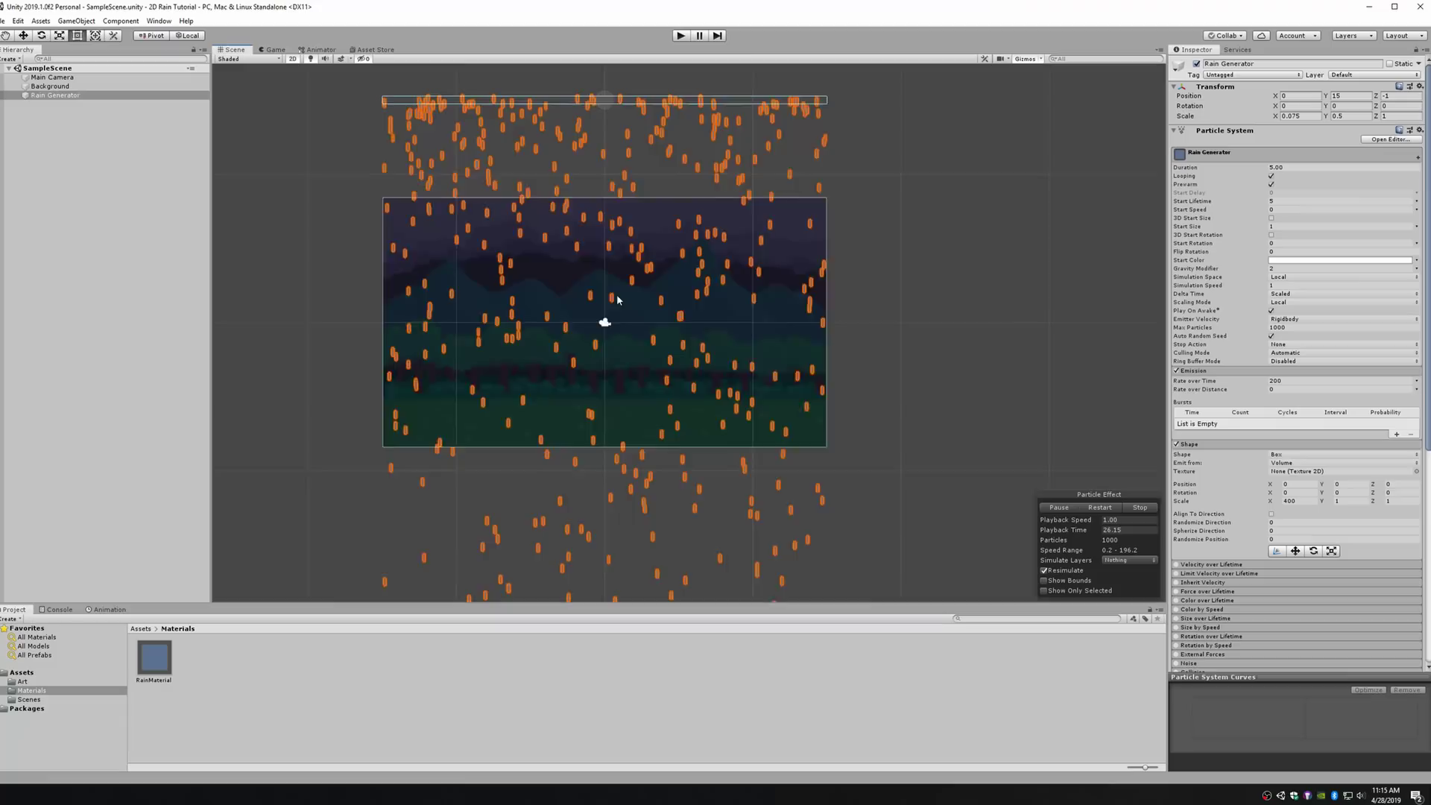
pyautogui.scroll(-4, 663, 360)
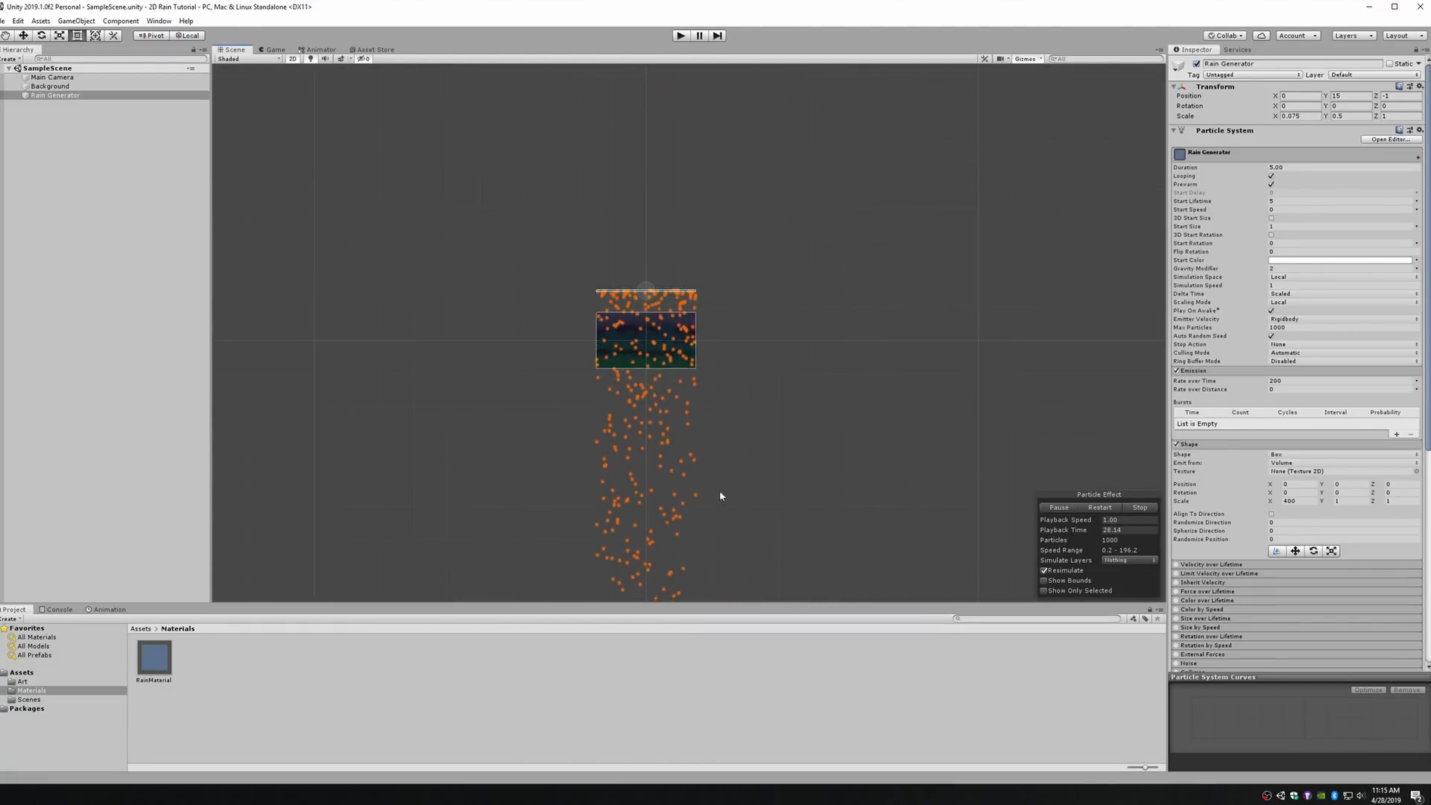
pyautogui.moveTo(720, 492); pyautogui.dragTo(721, 341, button='middle')
pyautogui.scroll(-3, 723, 358)
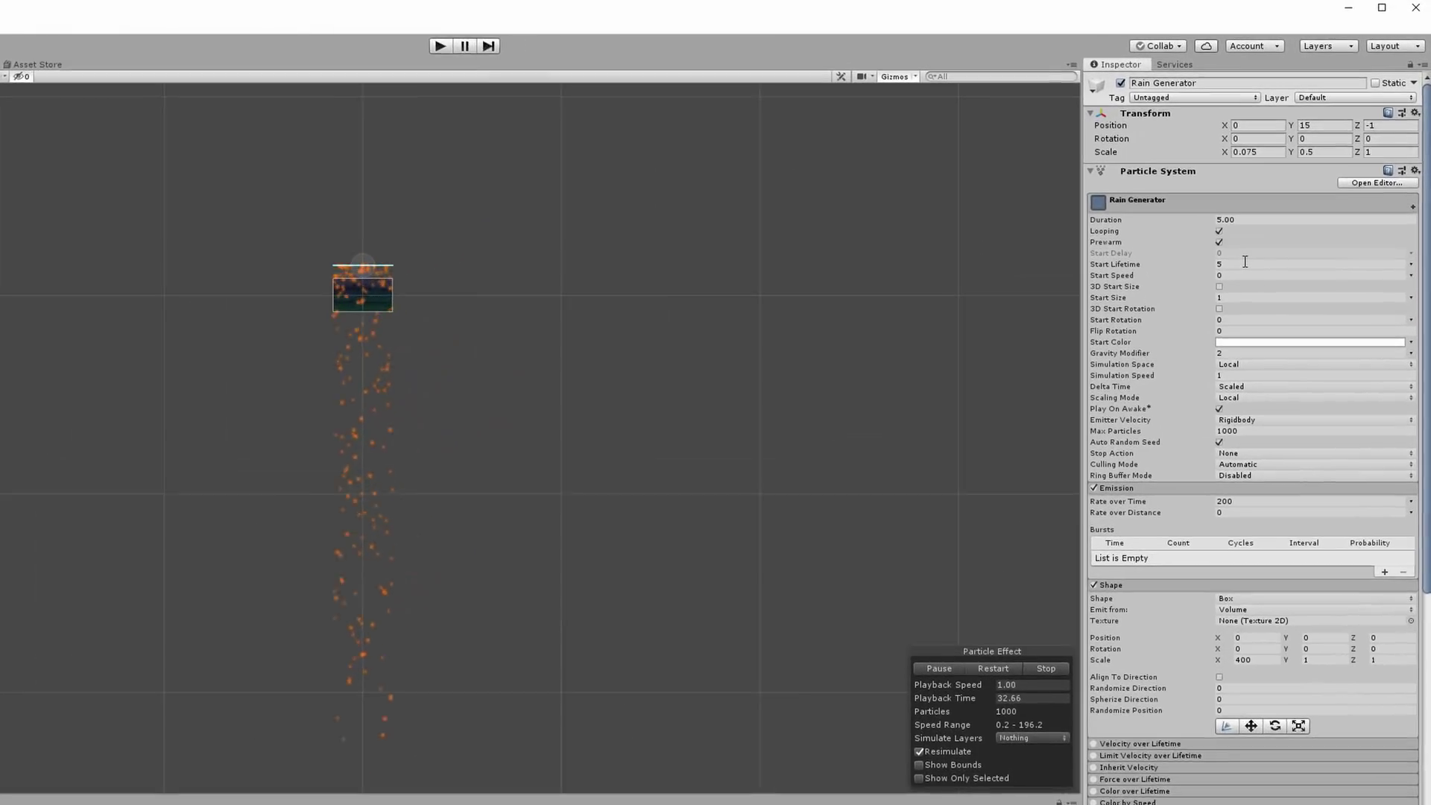
pyautogui.click(1282, 201)
pyautogui.write('2')
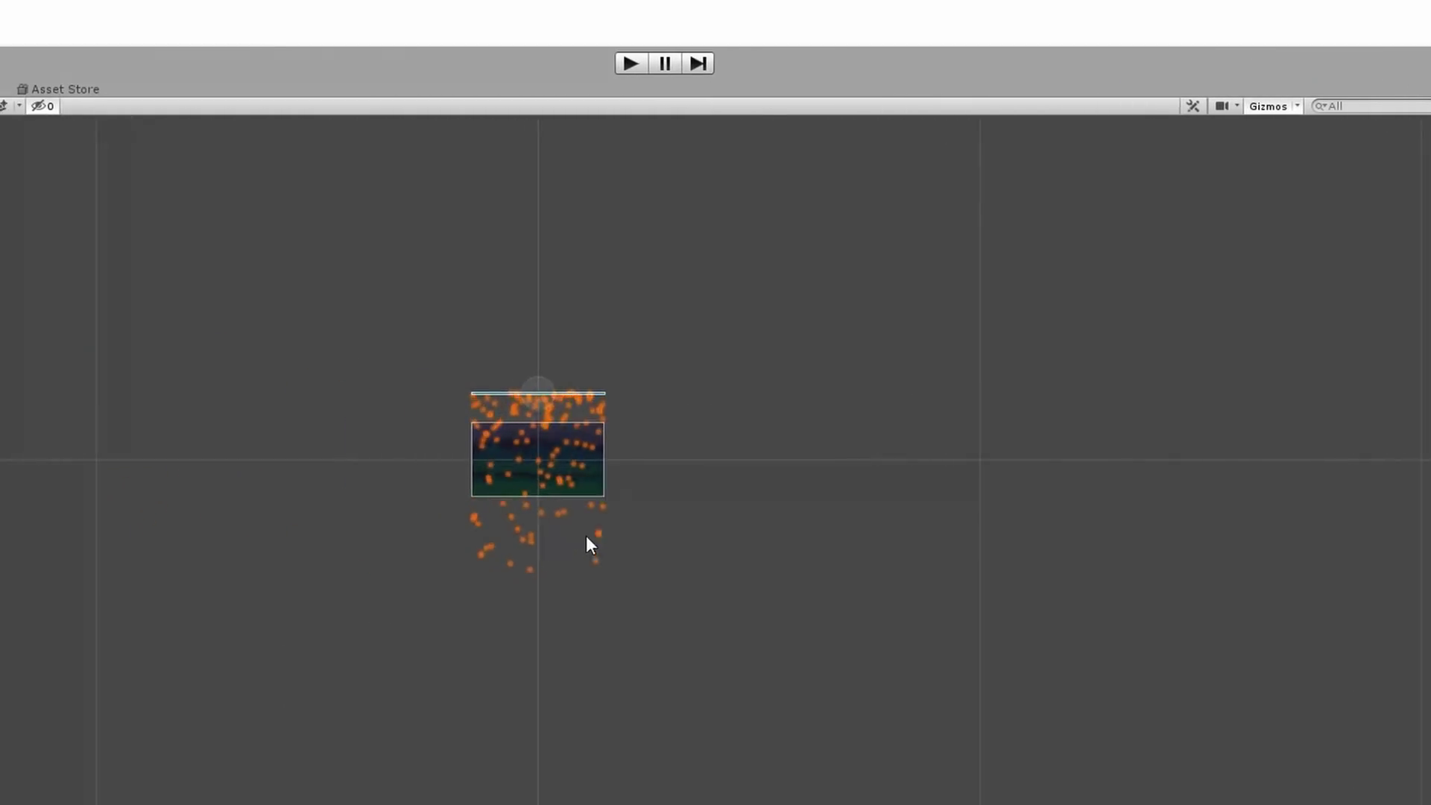
# - Make the Rain Generator's start size random between two constants, 0.5 and 1
pyautogui.doubleClick(89, 96)
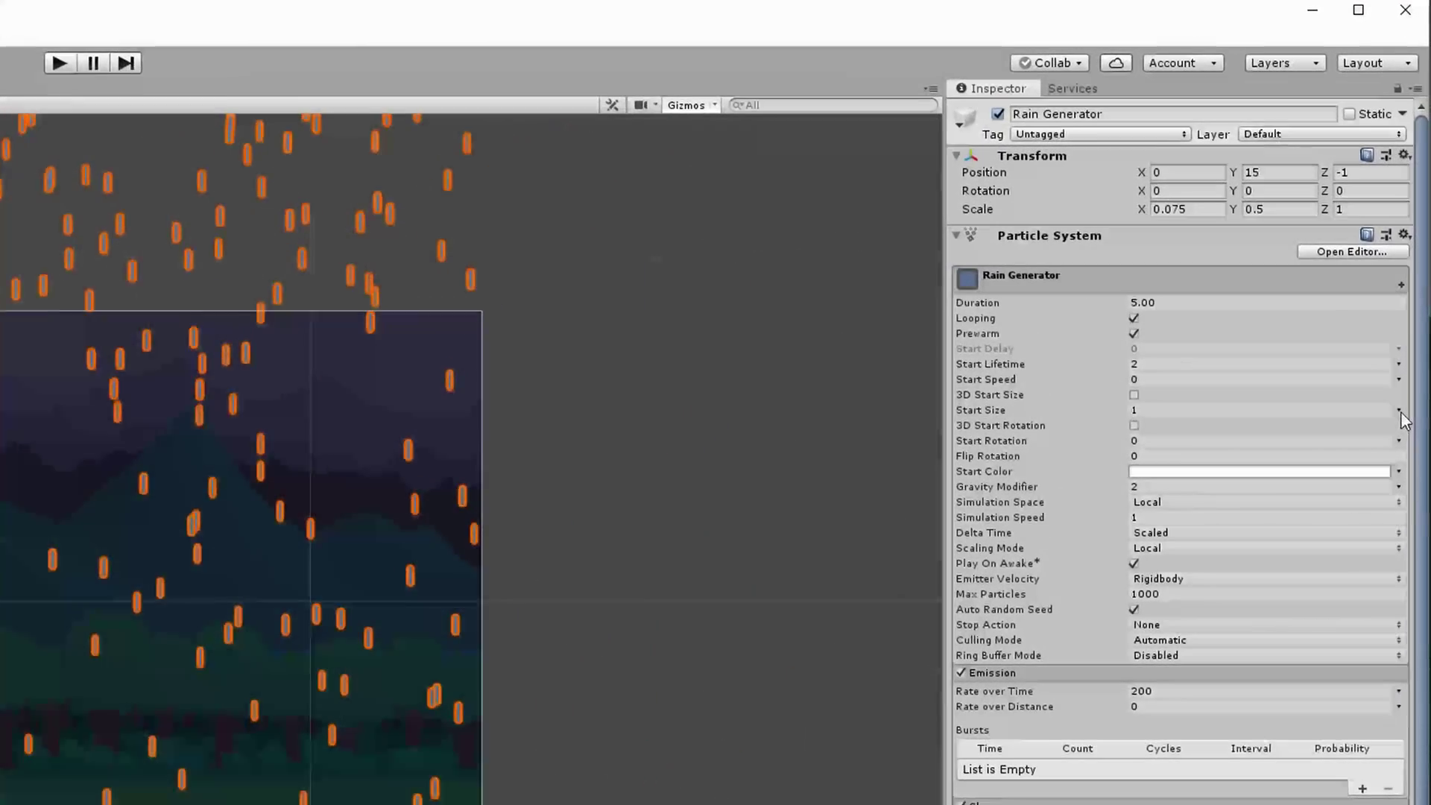
pyautogui.click(1399, 410)
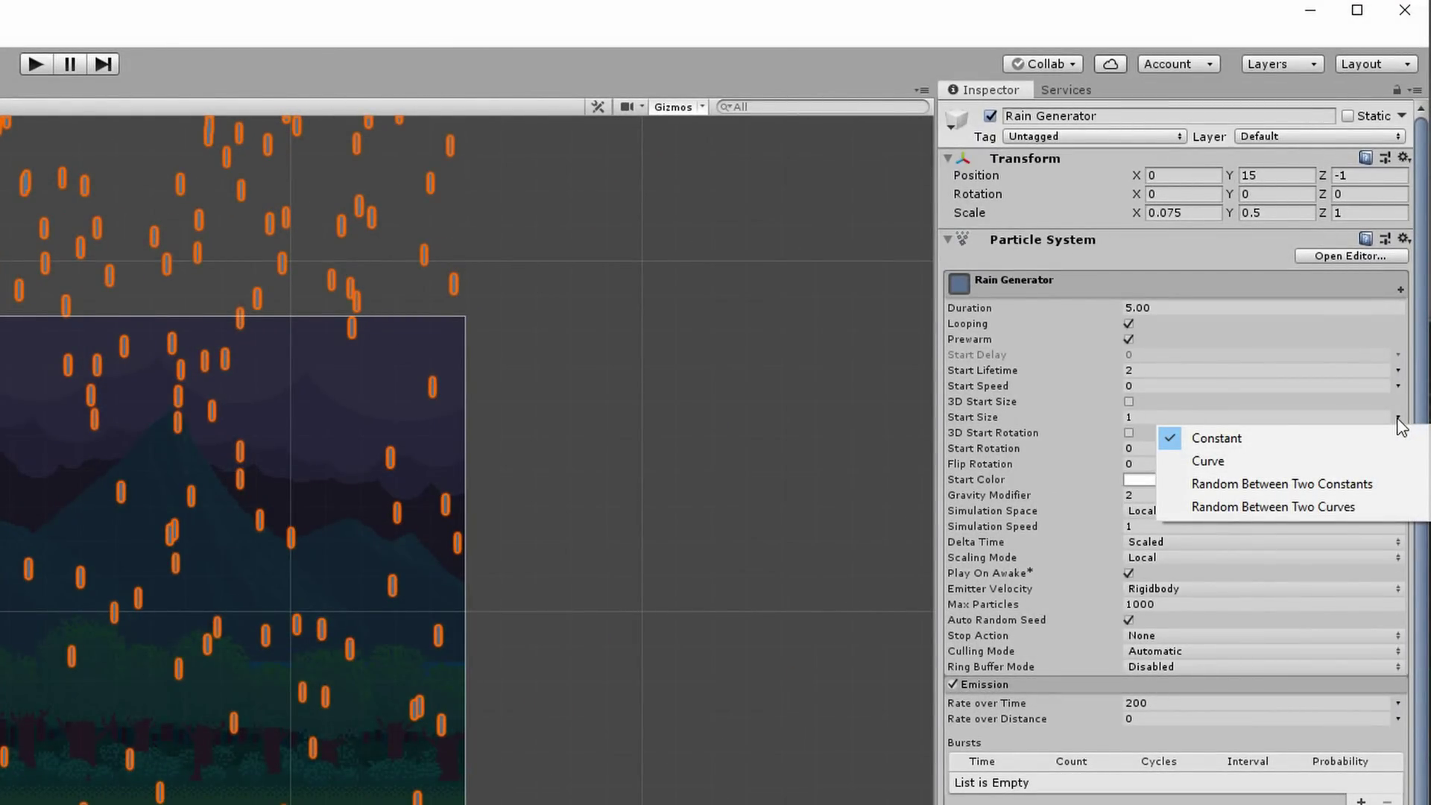
pyautogui.click(1336, 483)
pyautogui.click(1194, 418)
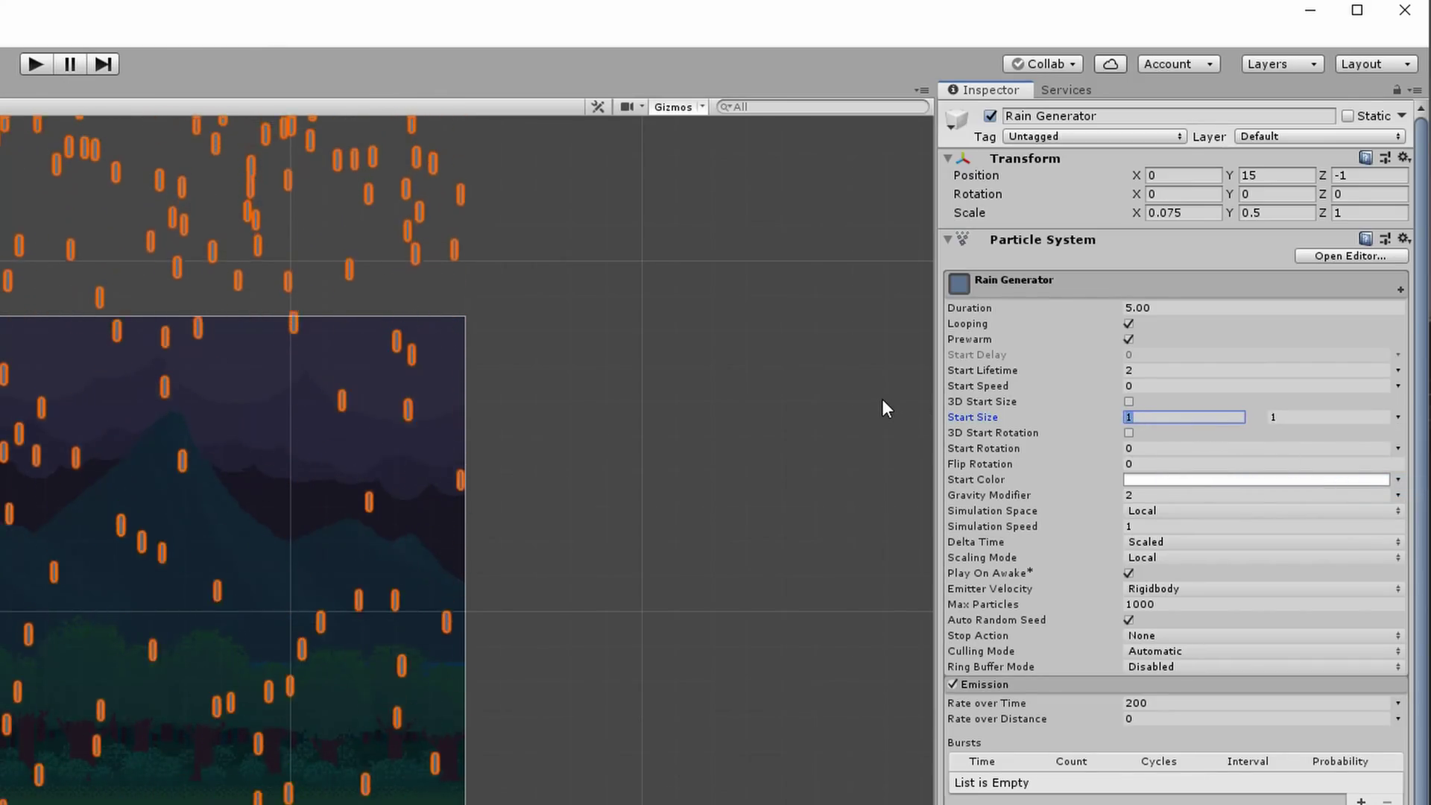
pyautogui.write('0.5')
pyautogui.press('Return')
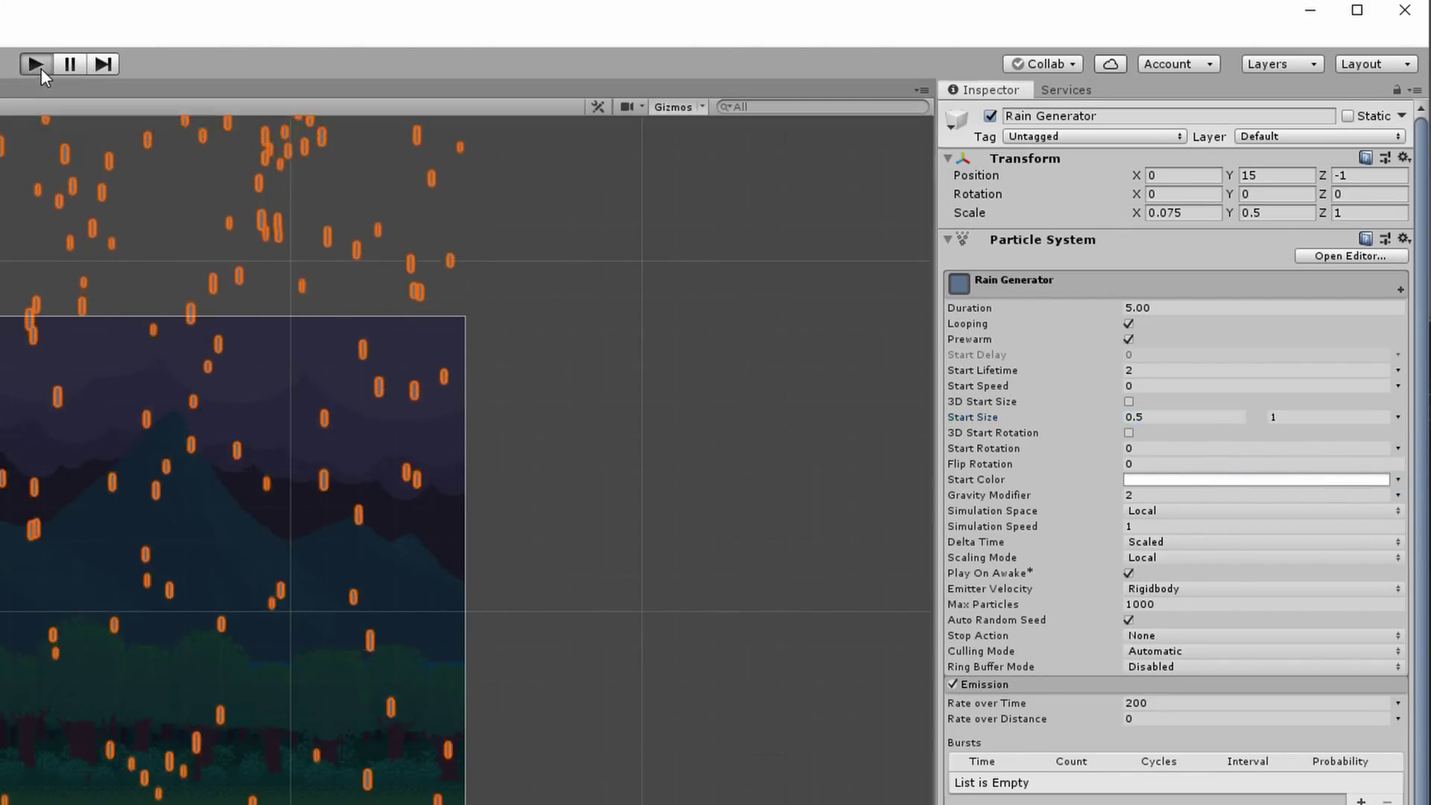